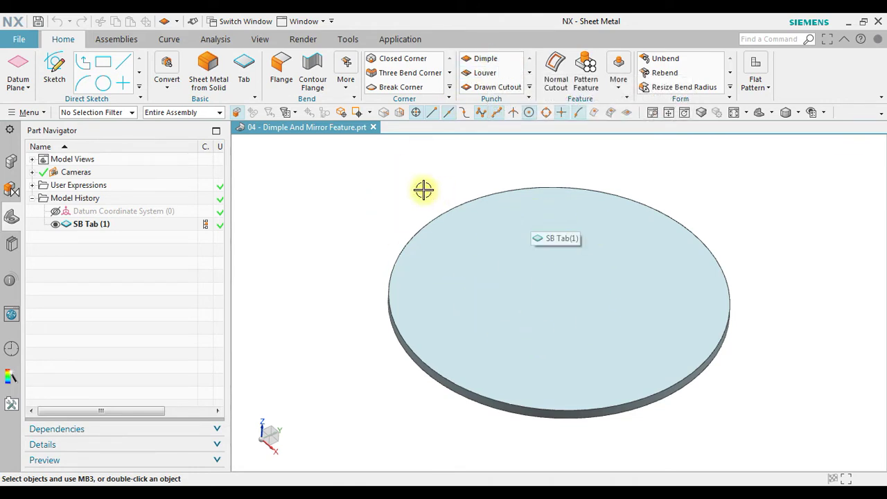
# Step: Turn the disc face-on and start a new Dimple feature, moving its dialog aside
pyautogui.moveTo(421, 190)
pyautogui.mouseDown(button='middle')
pyautogui.moveTo(440, 200)
pyautogui.moveTo(424, 206)
pyautogui.mouseUp(button='middle')
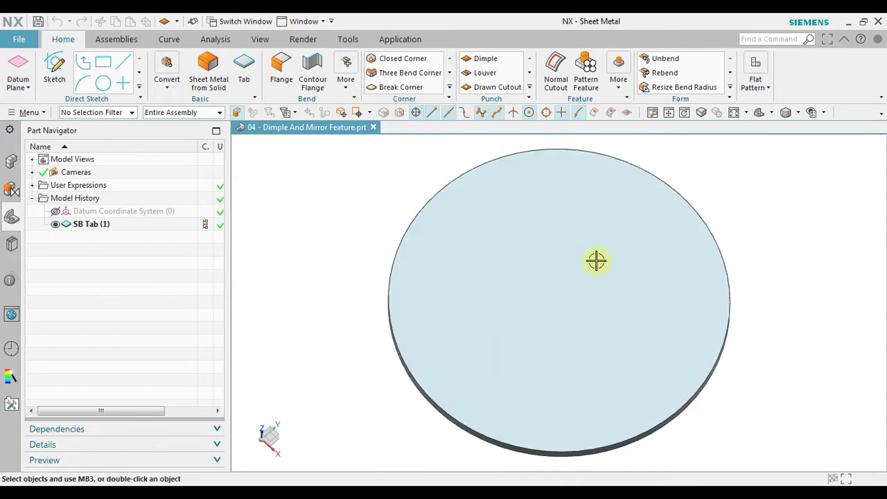
pyautogui.click(477, 58)
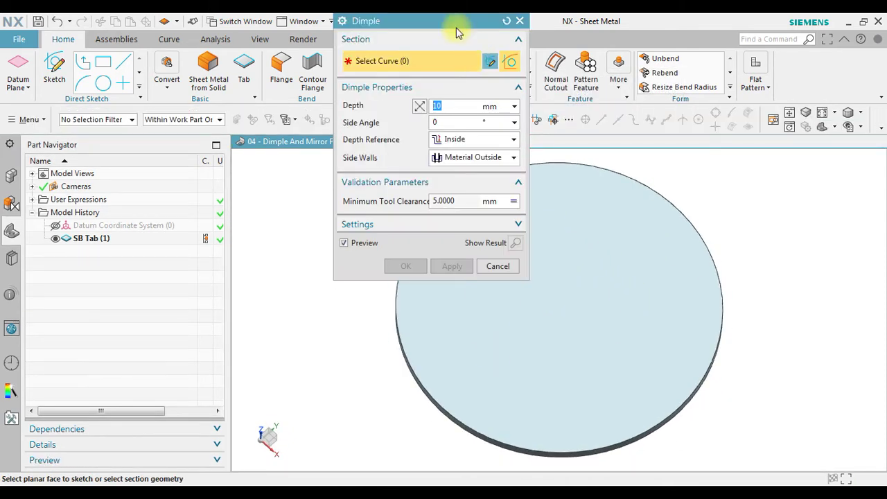
pyautogui.moveTo(455, 21); pyautogui.dragTo(269, 103)
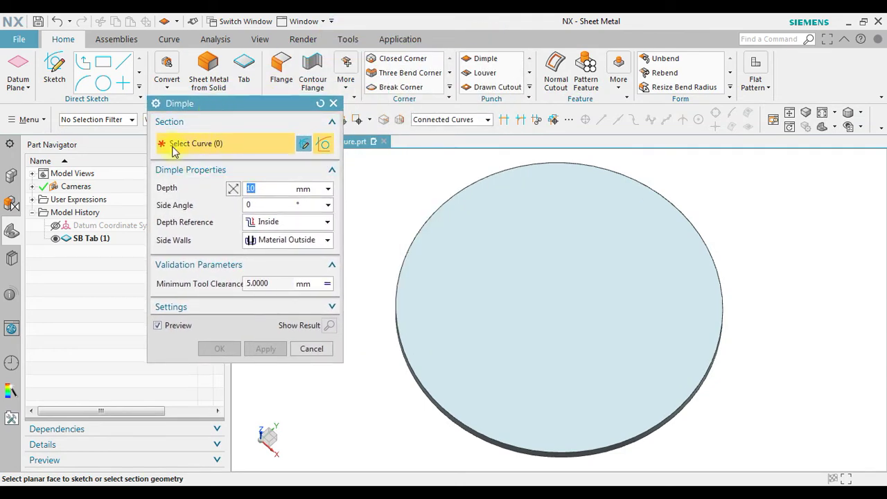
# Step: Start a dimple outline sketch on the disc face
pyautogui.click(303, 147)
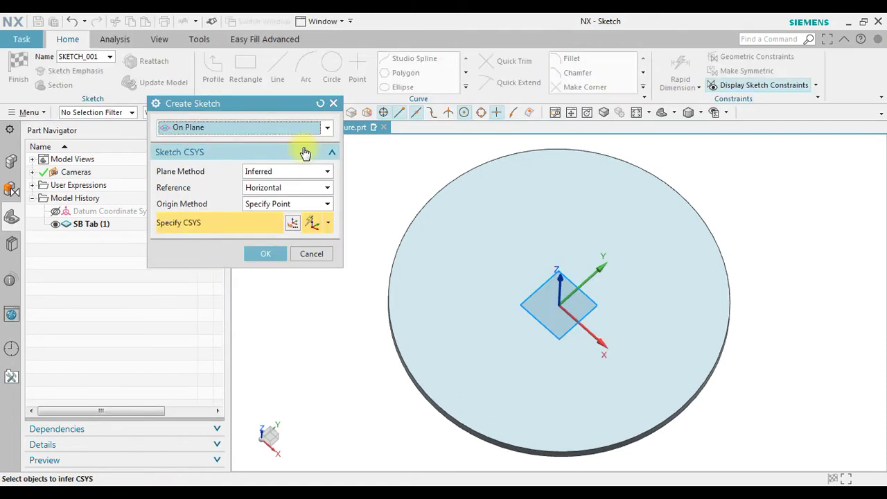
pyautogui.click(582, 189)
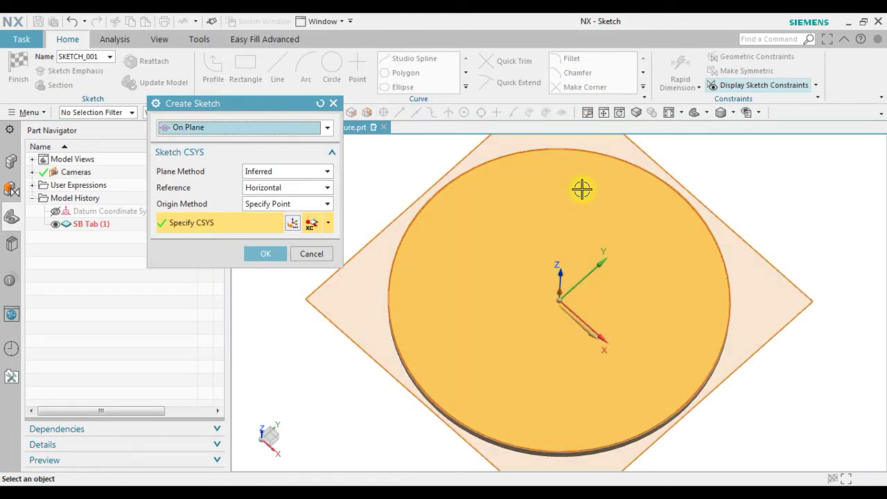
pyautogui.click(266, 255)
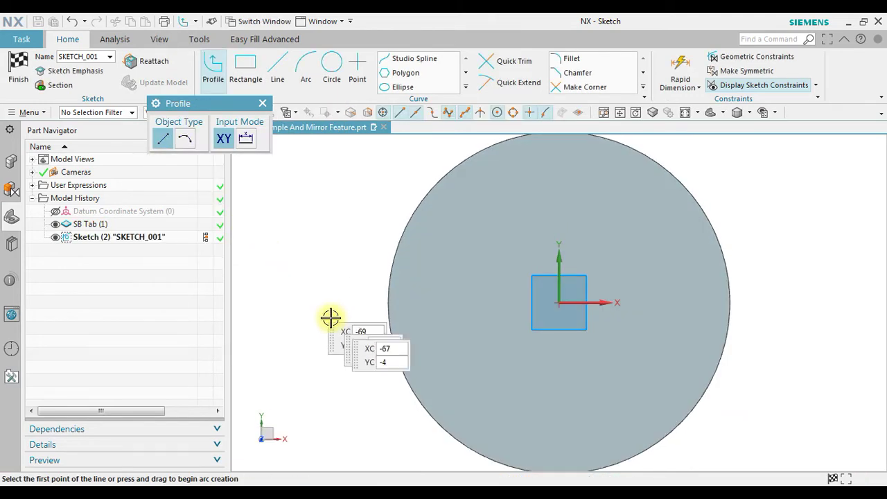
pyautogui.scroll(-3, 356, 352)
pyautogui.scroll(3, 505, 253)
pyautogui.scroll(1, 538, 216)
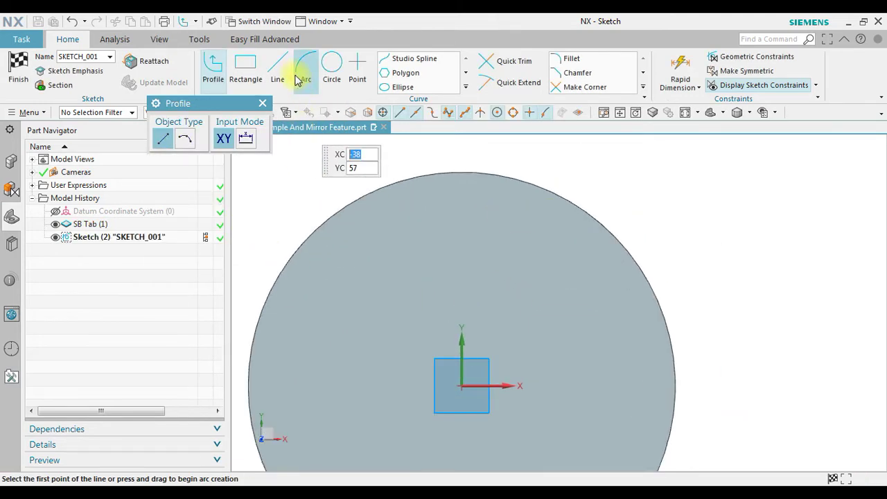
# Step: Draw the U shape: a 20 mm horizontal base and two 25 mm vertical legs
pyautogui.click(277, 65)
pyautogui.scroll(1, 464, 276)
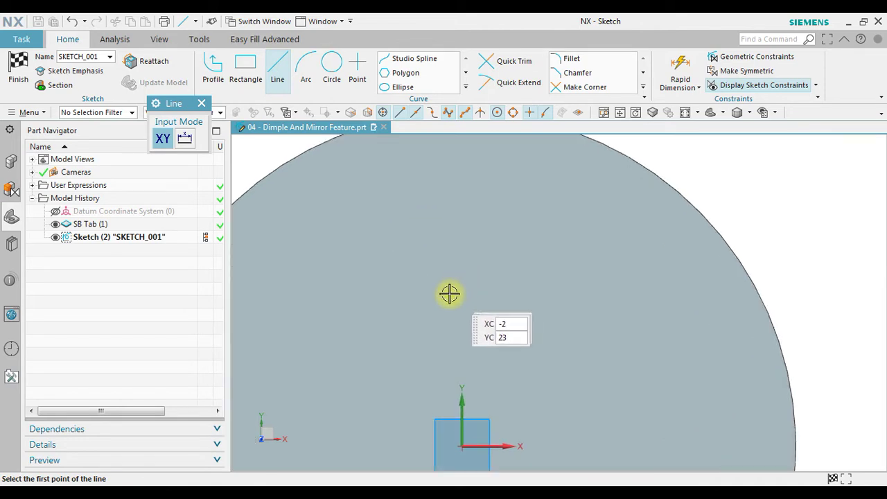
pyautogui.click(382, 332)
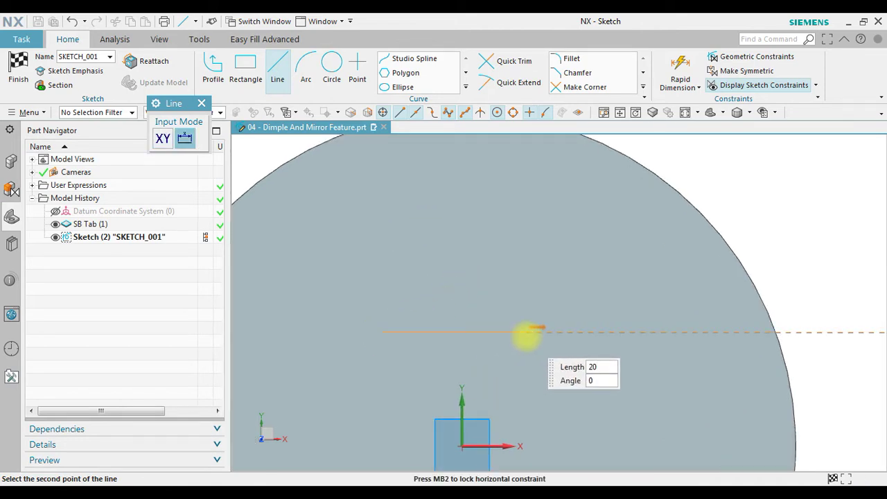
pyautogui.click(548, 333)
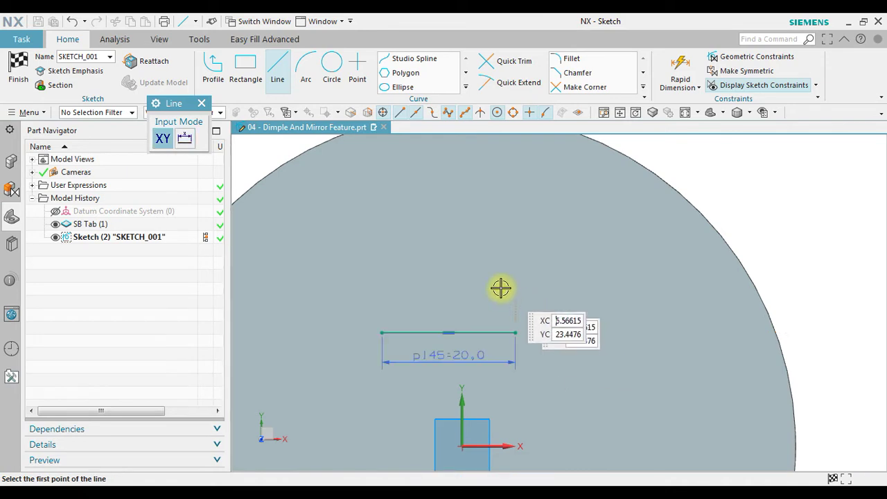
pyautogui.click(381, 333)
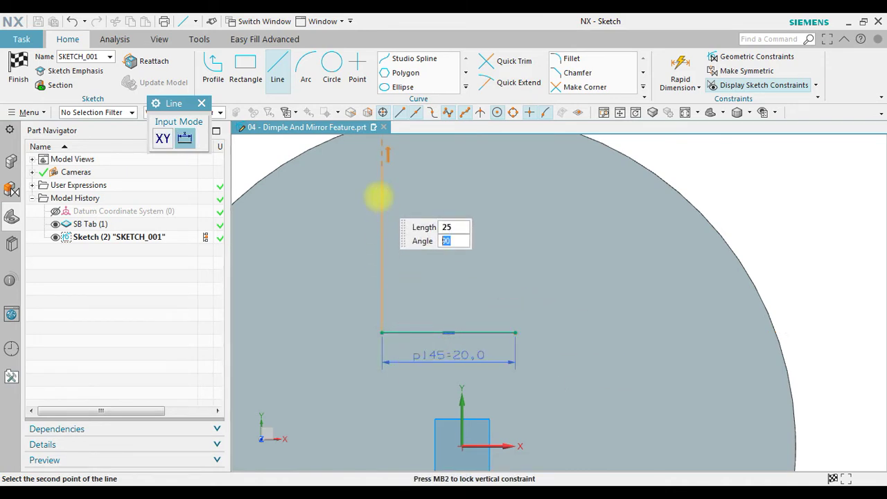
pyautogui.press('Return')
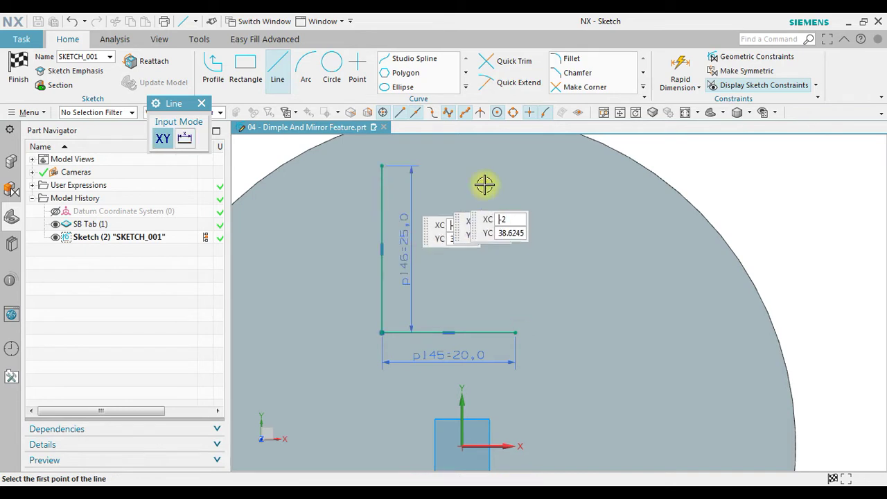
pyautogui.click(515, 332)
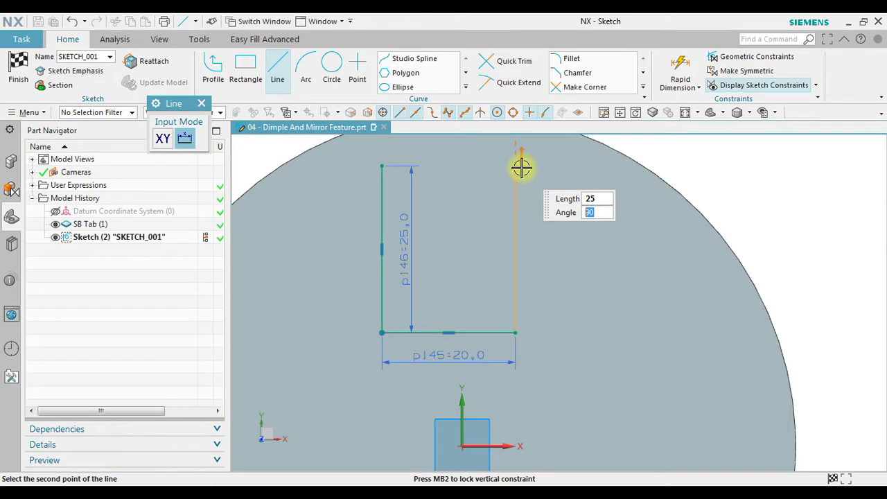
pyautogui.press('Return')
pyautogui.press('Escape')
pyautogui.scroll(-1, 613, 201)
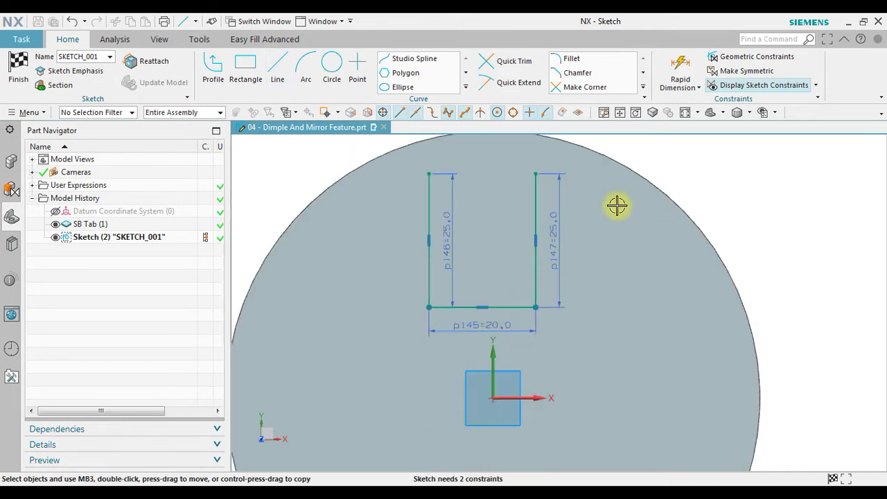
# Step: Dimension the U's base line 20 mm above the sketch origin
pyautogui.click(690, 83)
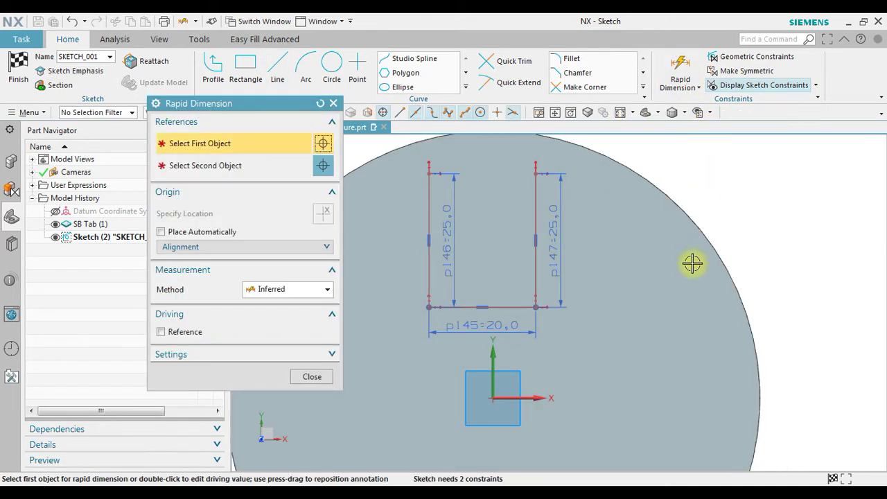
pyautogui.click(493, 396)
pyautogui.click(483, 308)
pyautogui.click(654, 352)
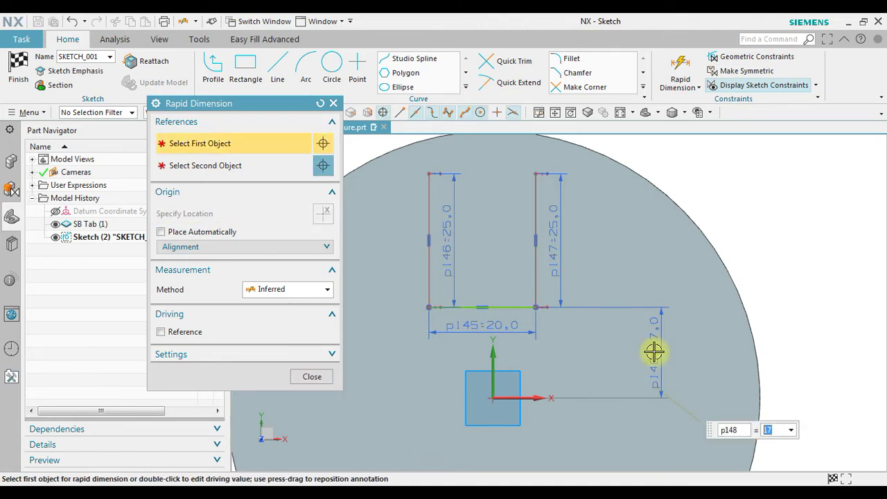
pyautogui.write('20')
pyautogui.press('Return')
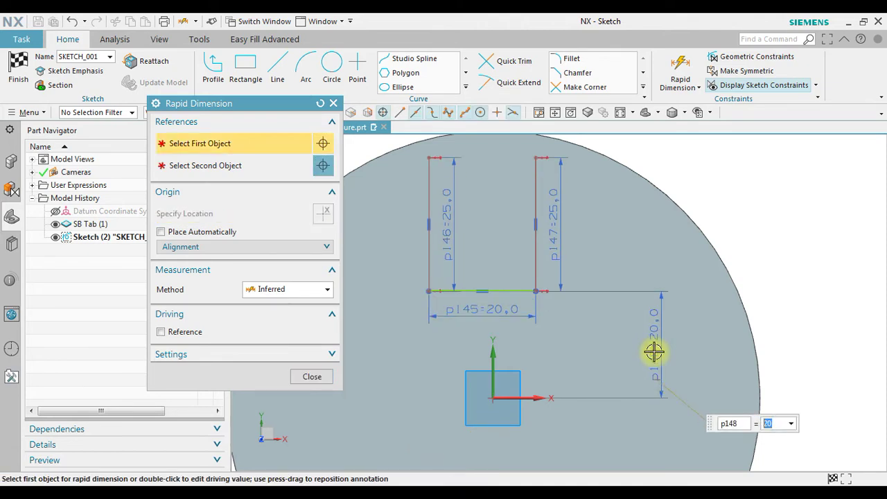
# Step: Dimension the base midpoint 0 mm horizontally from the origin, centring the U
pyautogui.click(483, 292)
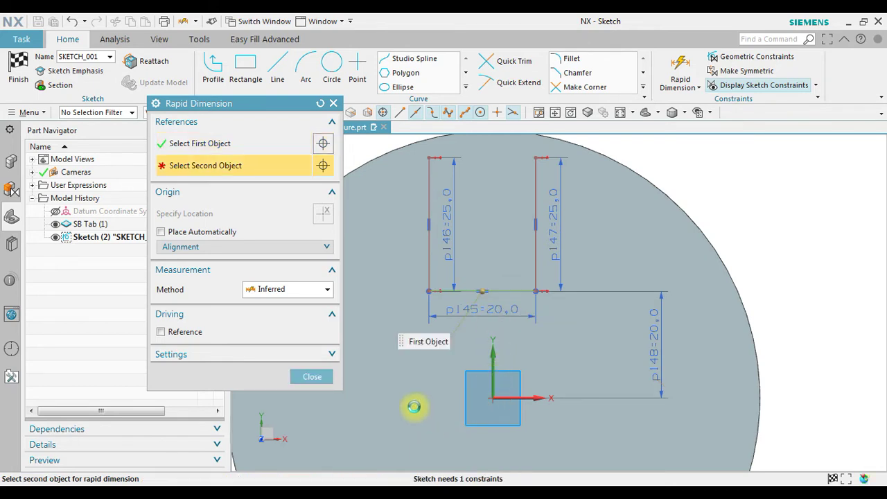
pyautogui.click(466, 419)
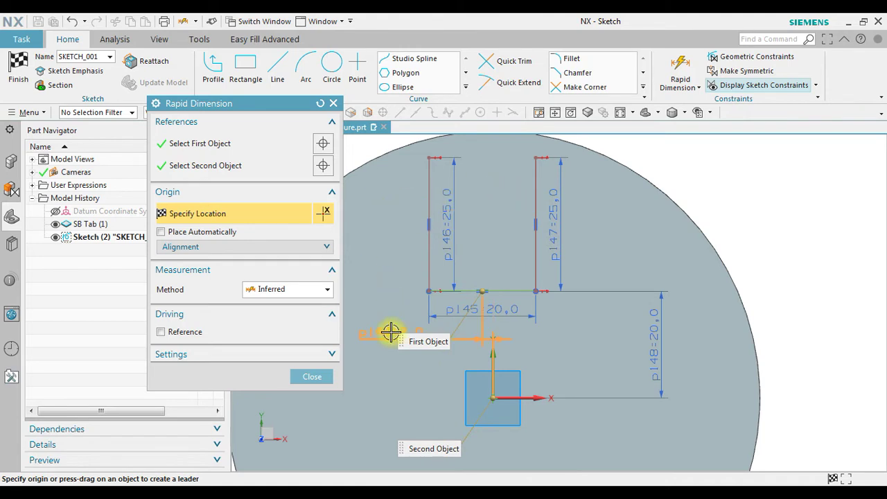
pyautogui.click(391, 333)
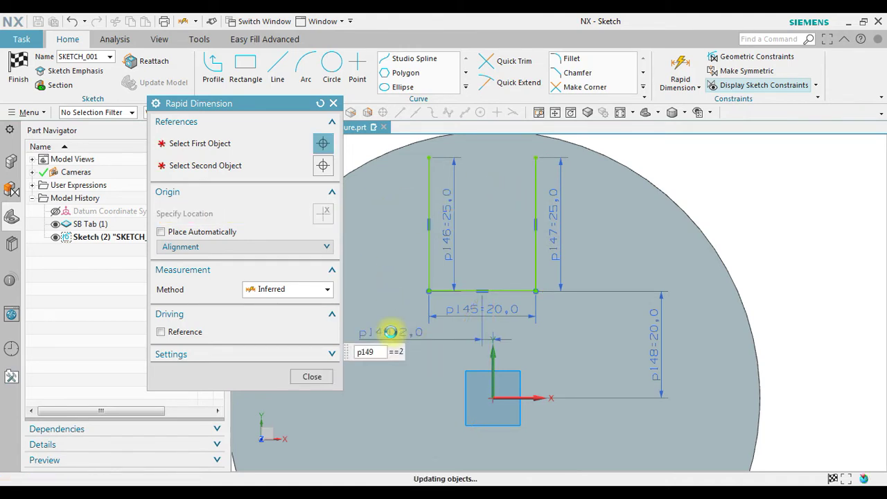
pyautogui.press('Return')
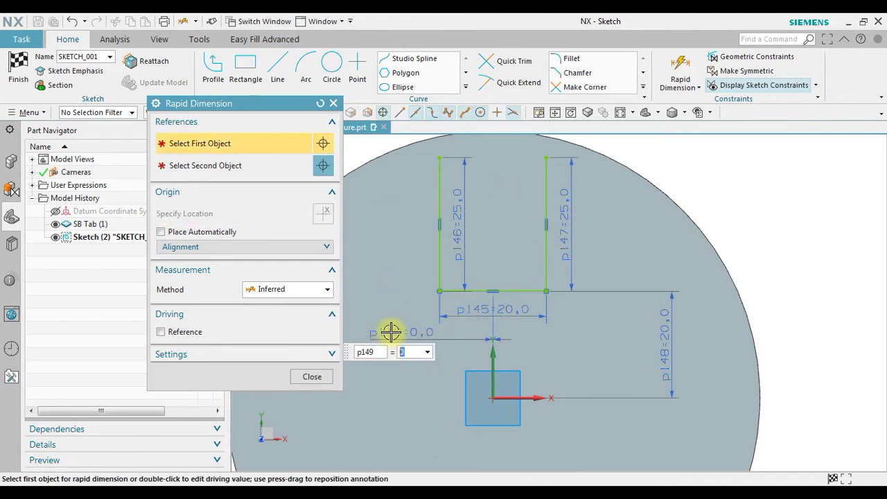
pyautogui.click(313, 377)
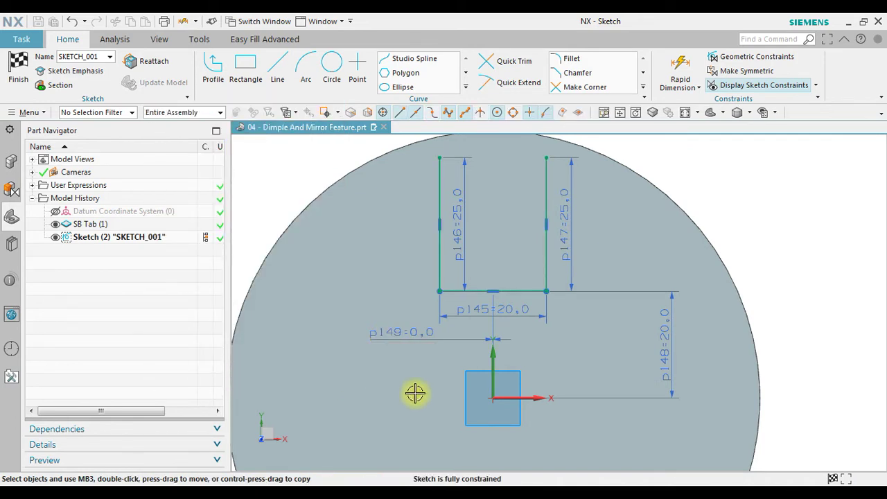
# Step: Zoom to check the U sketch's 20 mm and 0 mm dimensions, then finish the sketch
pyautogui.scroll(-1, 418, 396)
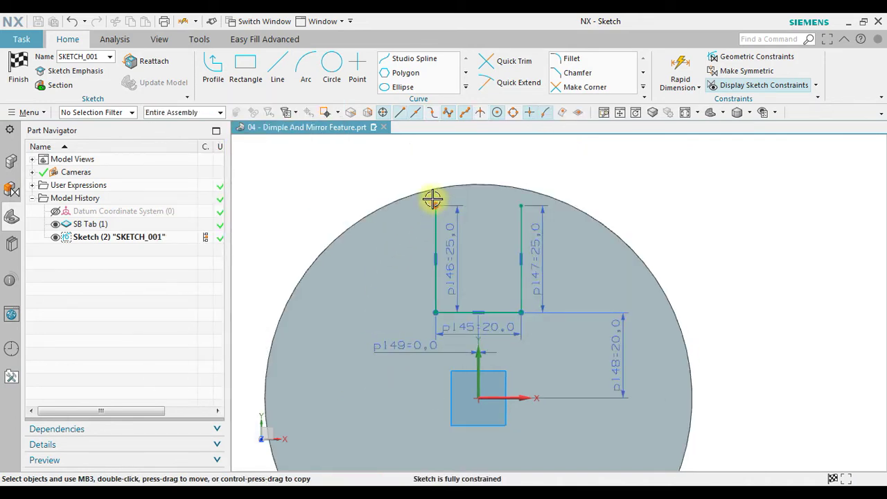
pyautogui.scroll(1, 436, 185)
pyautogui.scroll(2, 438, 182)
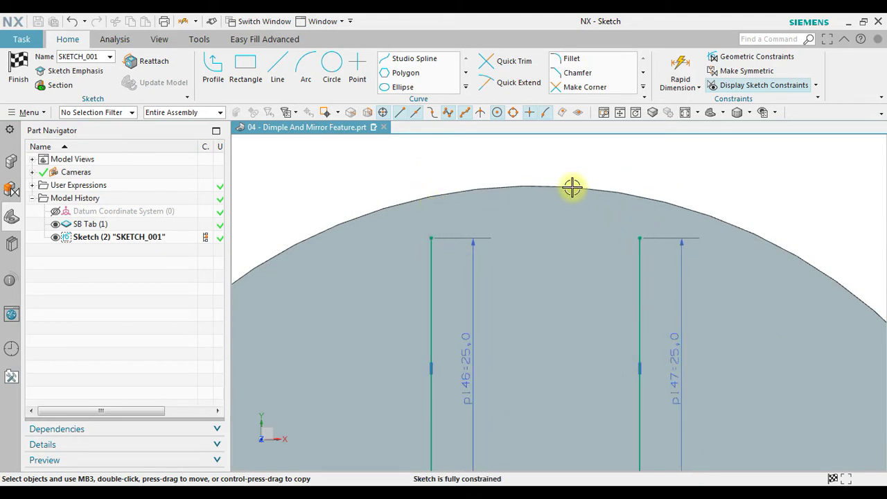
pyautogui.scroll(-3, 570, 188)
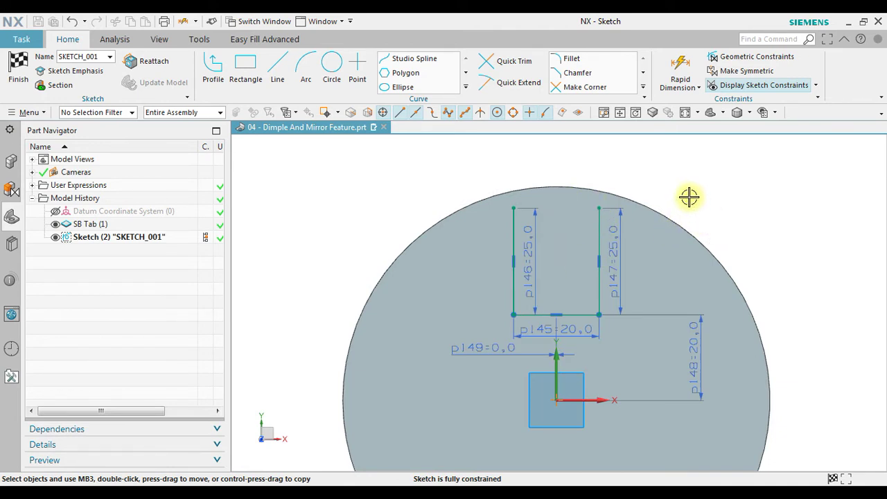
pyautogui.scroll(1, 689, 194)
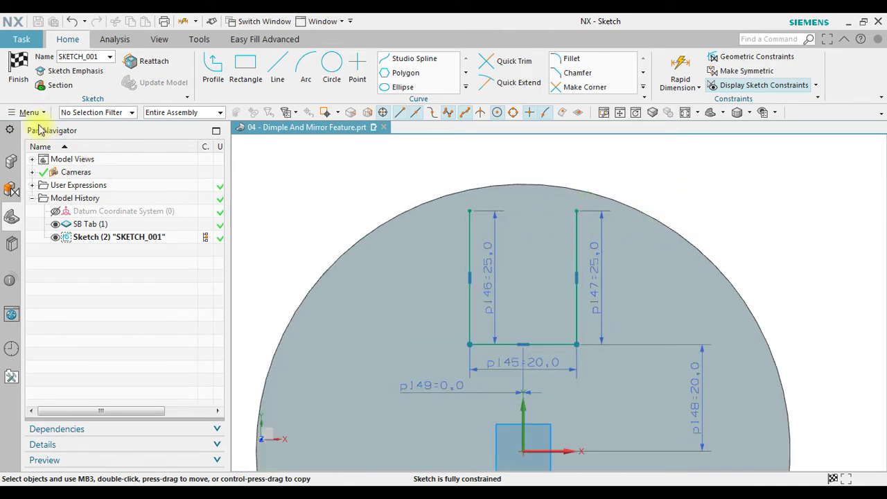
pyautogui.click(18, 67)
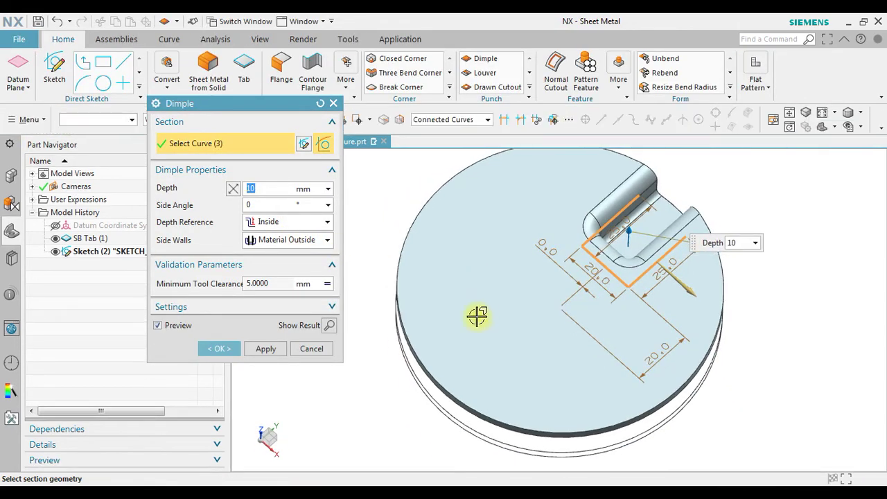
# Step: Rotate and zoom to view the dimple preview on the disc obliquely
pyautogui.moveTo(478, 316)
pyautogui.mouseDown(button='middle')
pyautogui.moveTo(471, 293)
pyautogui.moveTo(457, 301)
pyautogui.moveTo(476, 309)
pyautogui.mouseUp(button='middle')
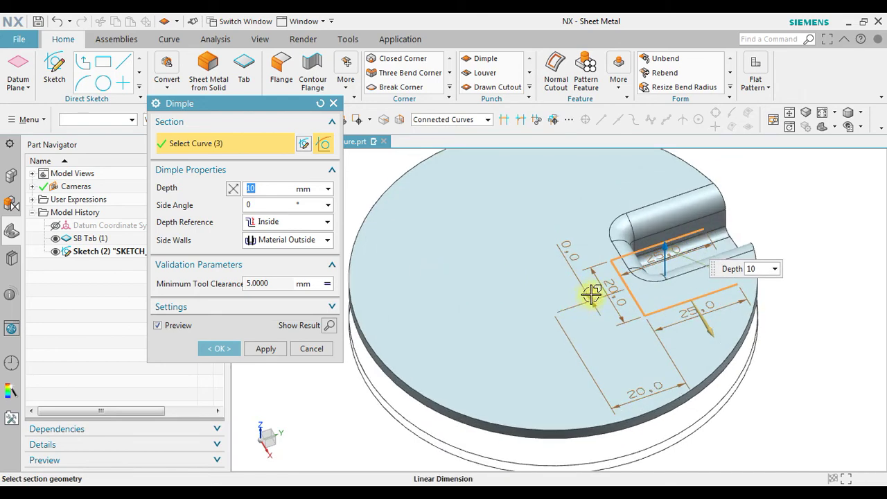
pyautogui.scroll(-2, 589, 257)
pyautogui.scroll(5, 590, 257)
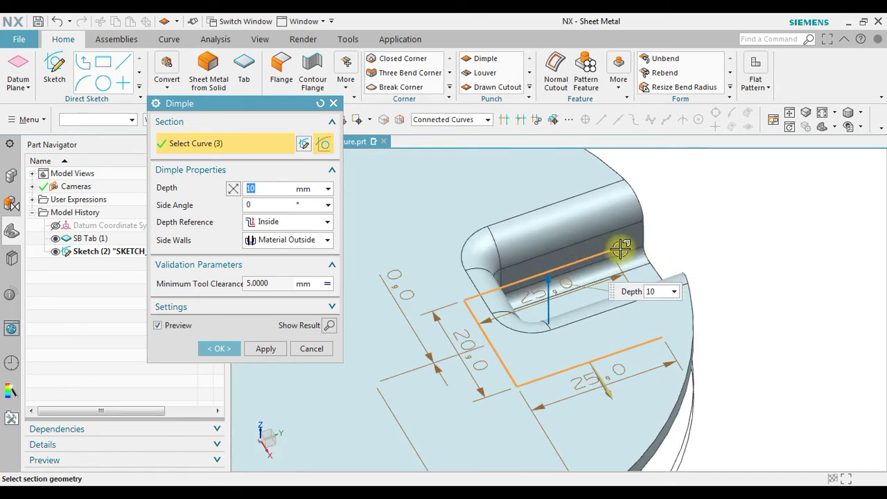
pyautogui.scroll(-2, 684, 233)
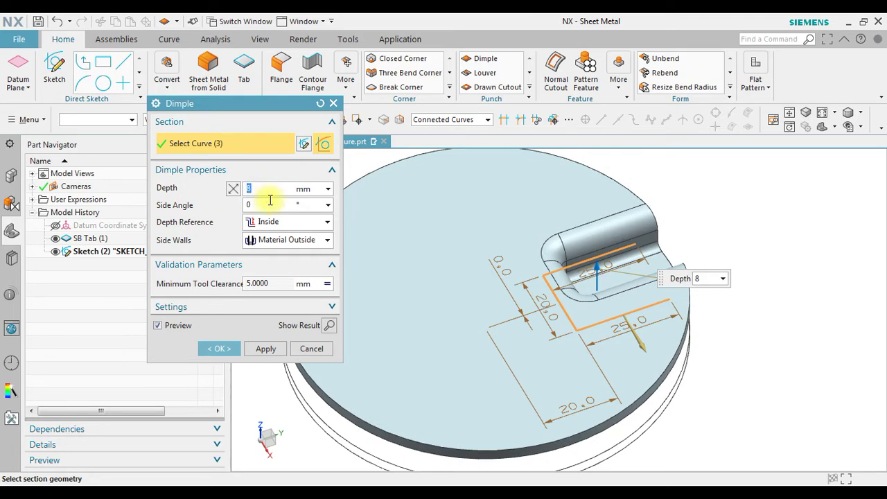
# Step: Give the dimple a 15° side angle
pyautogui.click(270, 201)
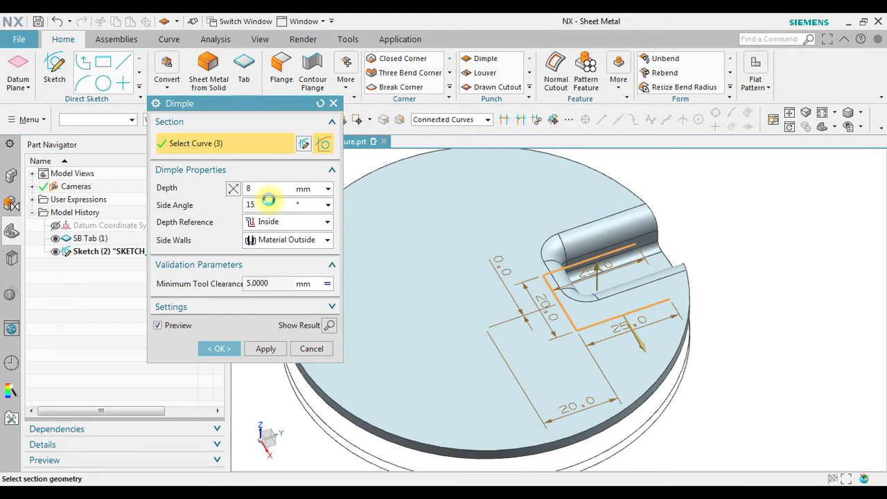
pyautogui.click(269, 200)
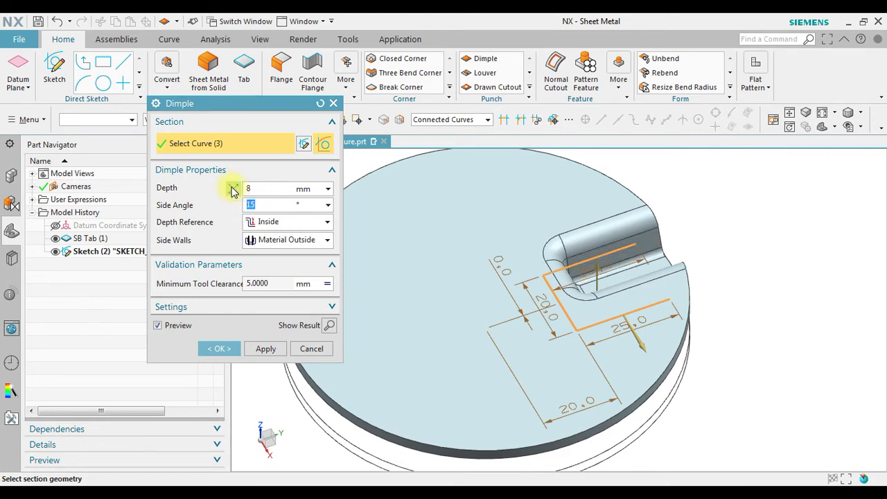
pyautogui.moveTo(399, 212); pyautogui.dragTo(555, 292, button='middle')
pyautogui.scroll(-2, 554, 292)
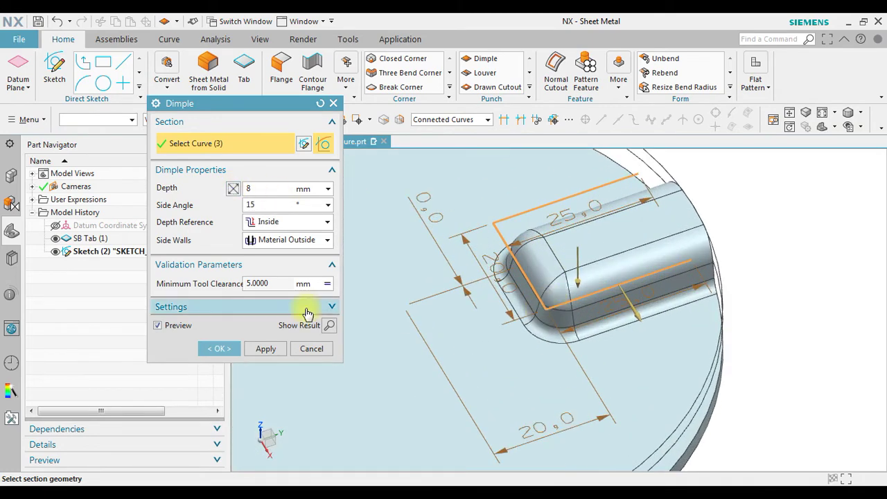
# Step: Set the depth reference to Outside, checking from Top view and briefly trying Inside
pyautogui.click(299, 221)
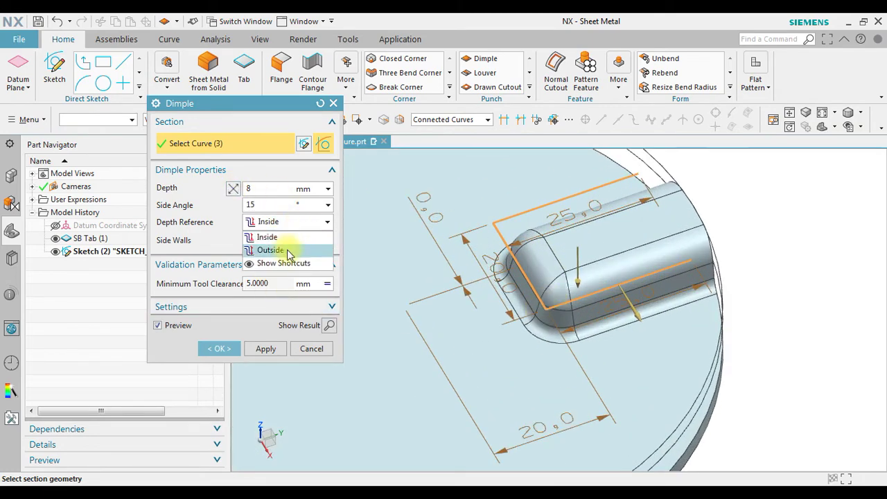
pyautogui.click(287, 251)
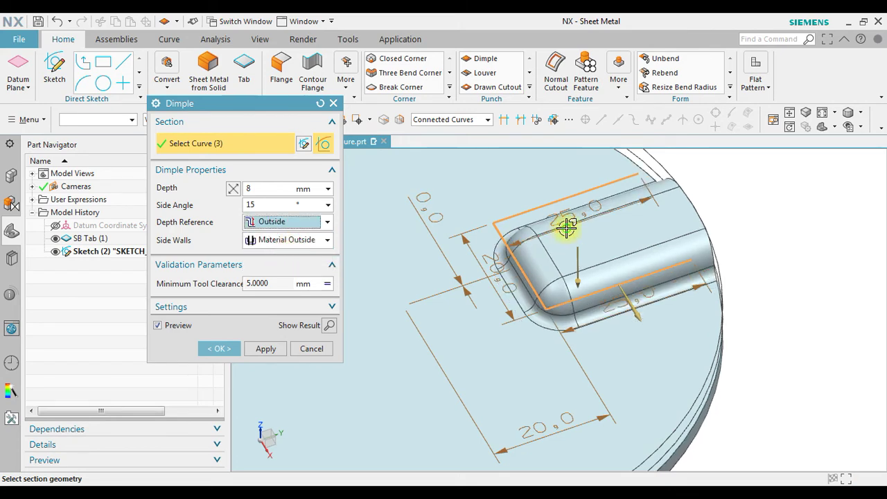
pyautogui.moveTo(567, 230); pyautogui.dragTo(570, 263, button='middle')
pyautogui.scroll(4, 539, 271)
pyautogui.moveTo(574, 222); pyautogui.dragTo(589, 206, button='middle')
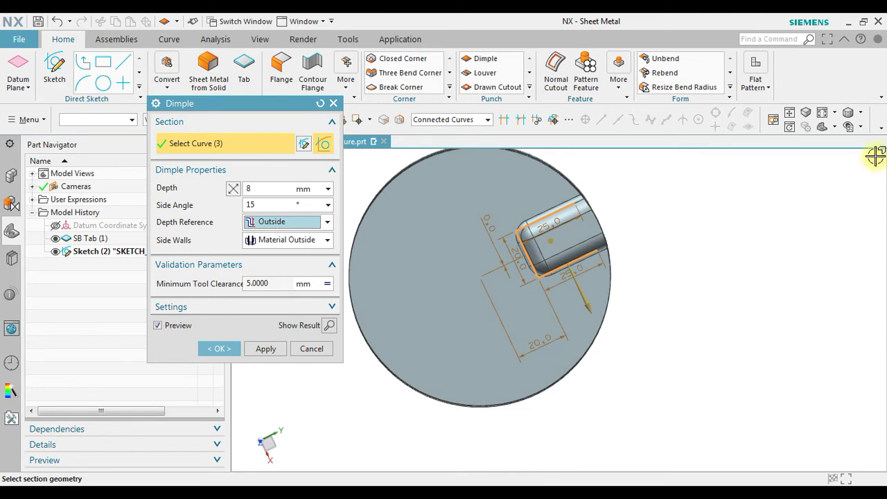
pyautogui.click(837, 129)
pyautogui.click(844, 145)
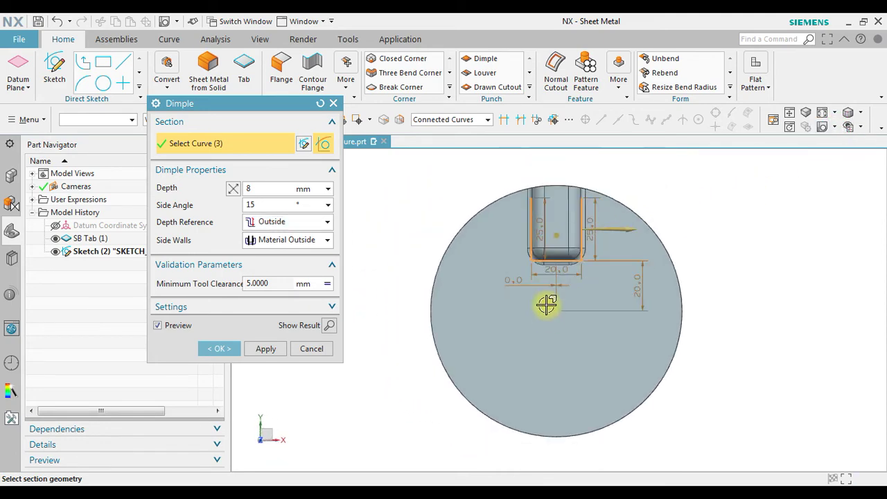
pyautogui.scroll(3, 578, 187)
pyautogui.click(327, 221)
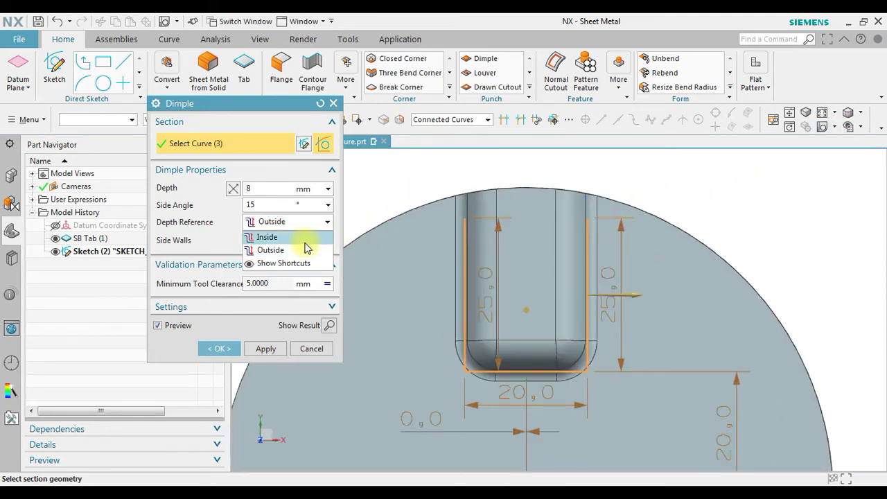
pyautogui.click(306, 241)
pyautogui.click(310, 224)
pyautogui.click(298, 246)
# Step: Keep side walls at Material Outside after trying Material Inside
pyautogui.click(302, 242)
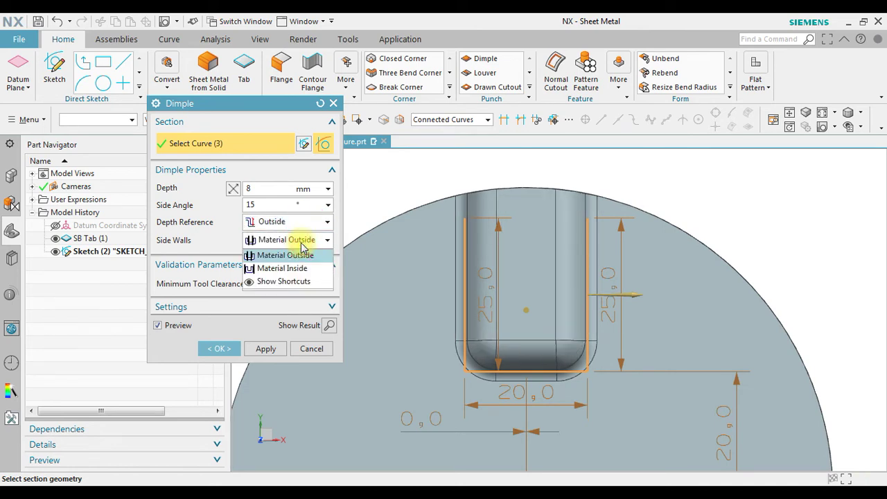
pyautogui.click(290, 269)
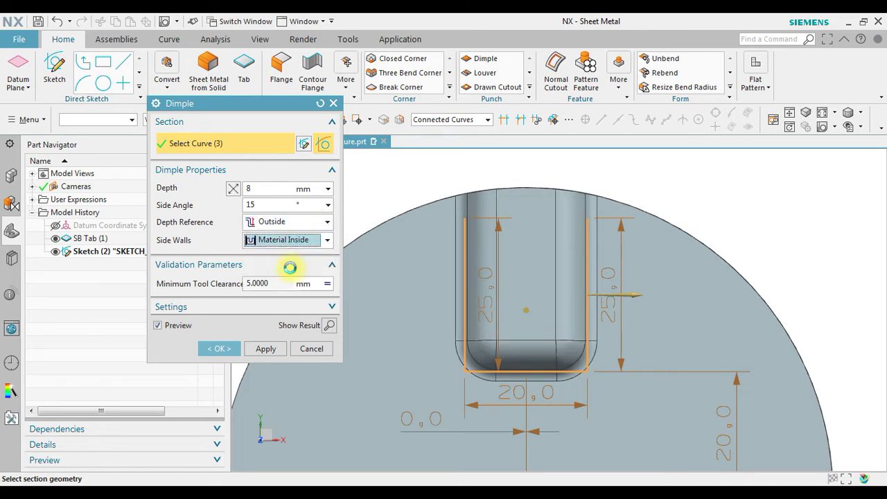
pyautogui.click(306, 240)
pyautogui.click(300, 255)
pyautogui.scroll(-5, 633, 239)
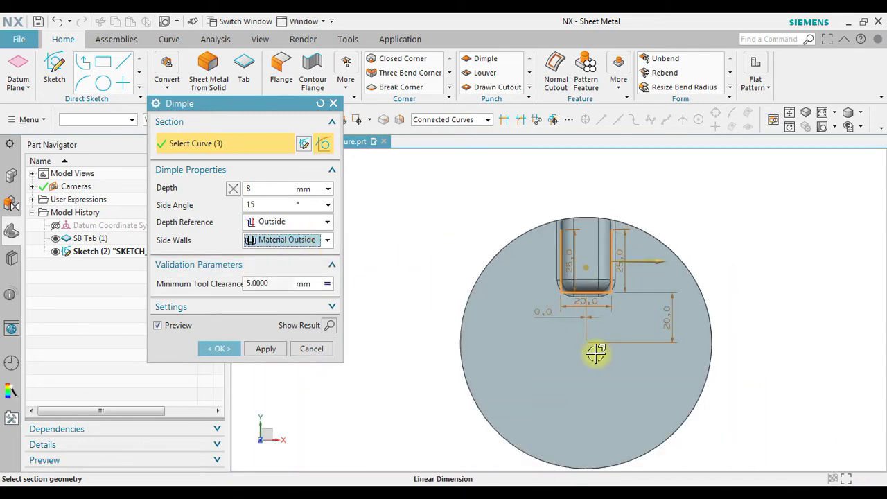
# Step: Change the dimple depth to 12 mm
pyautogui.moveTo(606, 356); pyautogui.dragTo(579, 354, button='middle')
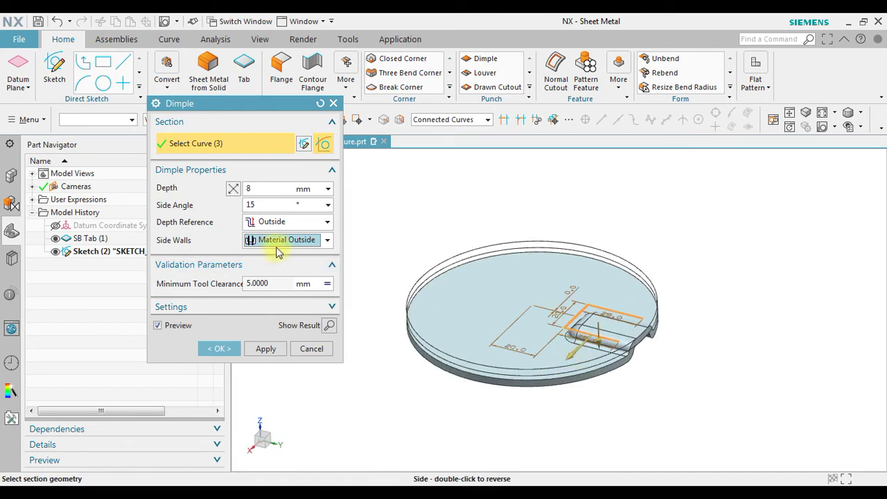
pyautogui.scroll(3, 567, 300)
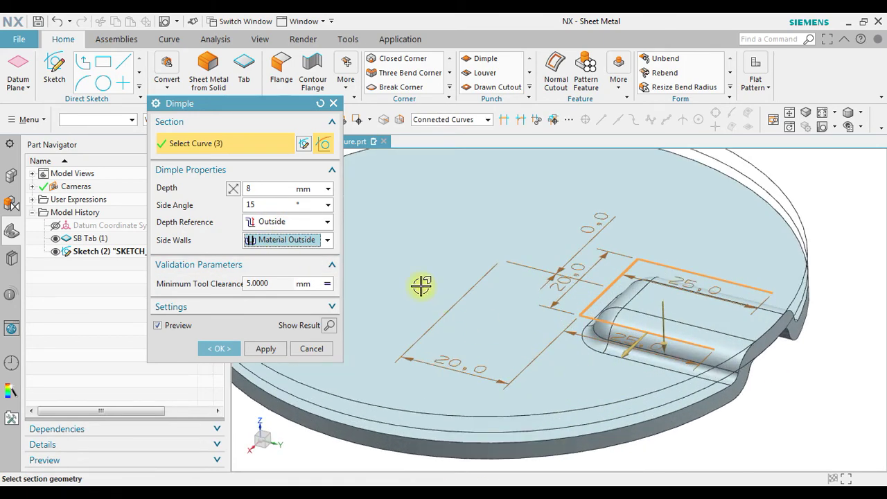
pyautogui.click(280, 188)
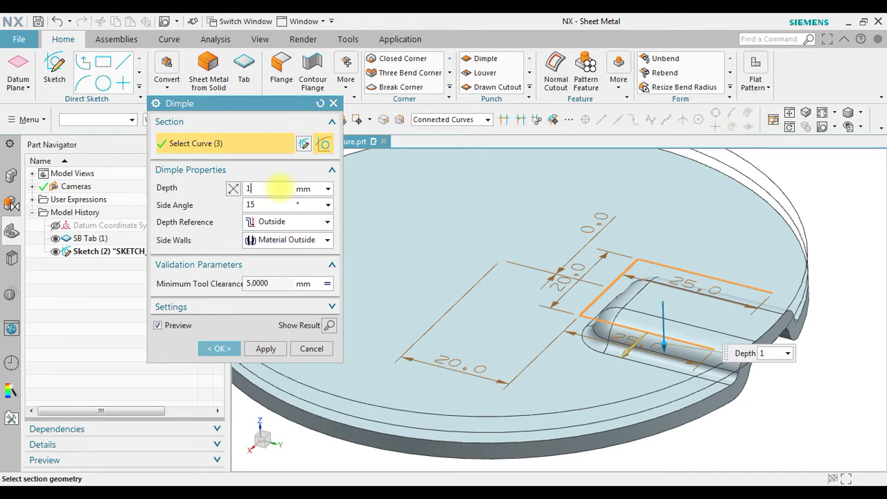
pyautogui.press('Return')
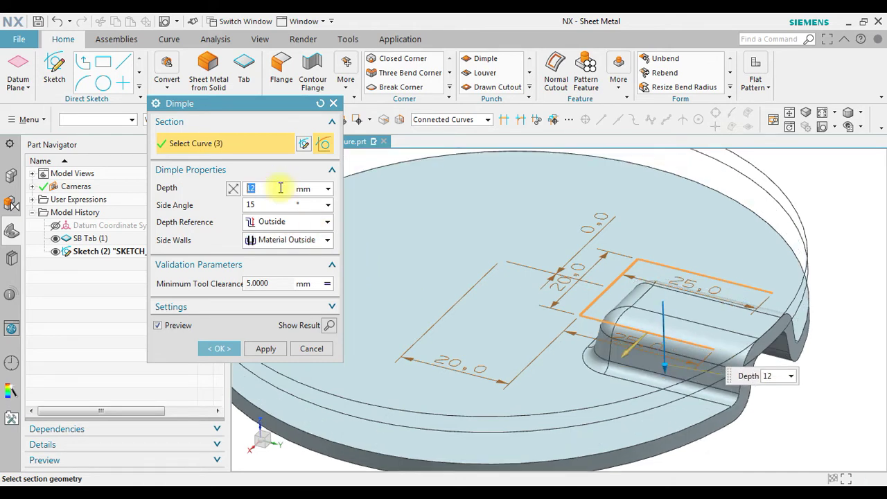
# Step: Drag the depth handle to raise the dimple to about 26 mm
pyautogui.moveTo(609, 289); pyautogui.dragTo(616, 340, button='middle')
pyautogui.scroll(-3, 605, 370)
pyautogui.scroll(5, 639, 303)
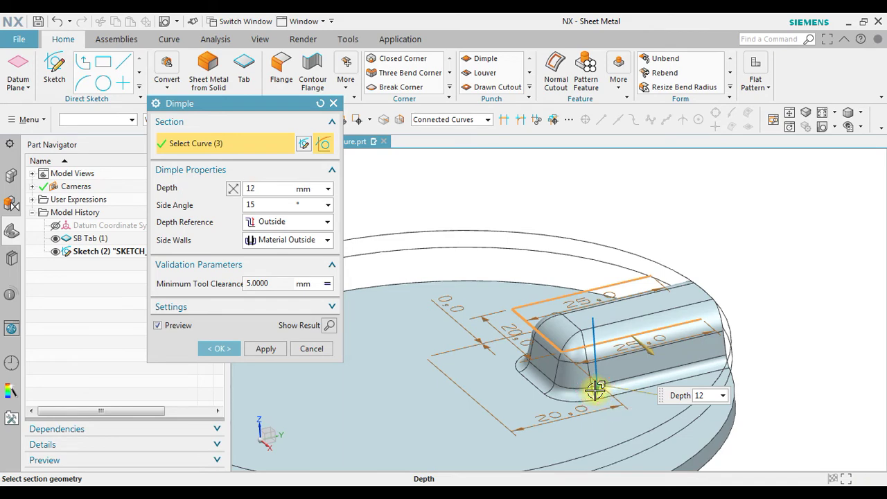
pyautogui.moveTo(595, 390); pyautogui.dragTo(594, 438)
pyautogui.scroll(-2, 643, 277)
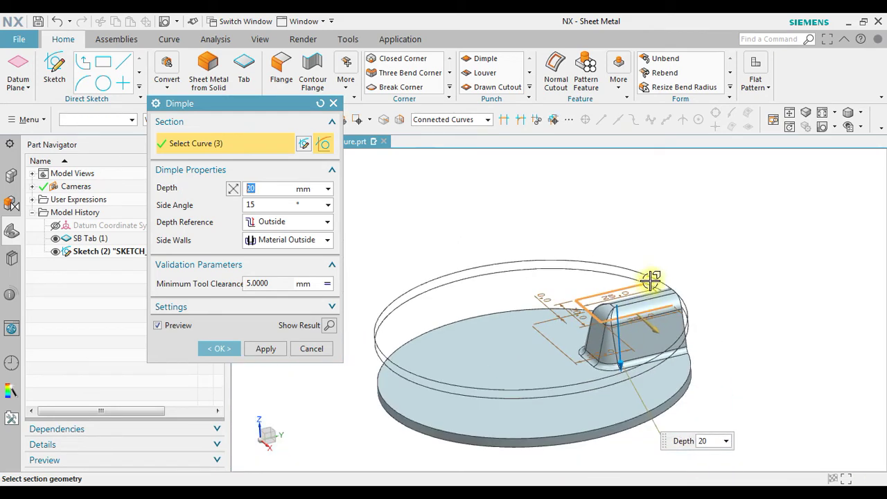
pyautogui.scroll(3, 610, 353)
pyautogui.moveTo(610, 353); pyautogui.dragTo(613, 388)
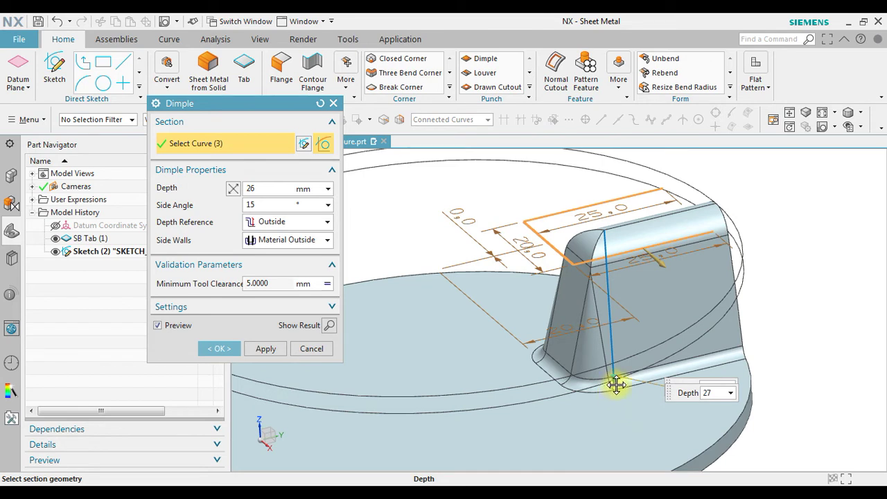
# Step: Try depths between 26 and 30 mm, then settle on 8 mm and create the U dimple
pyautogui.moveTo(621, 388); pyautogui.dragTo(697, 394)
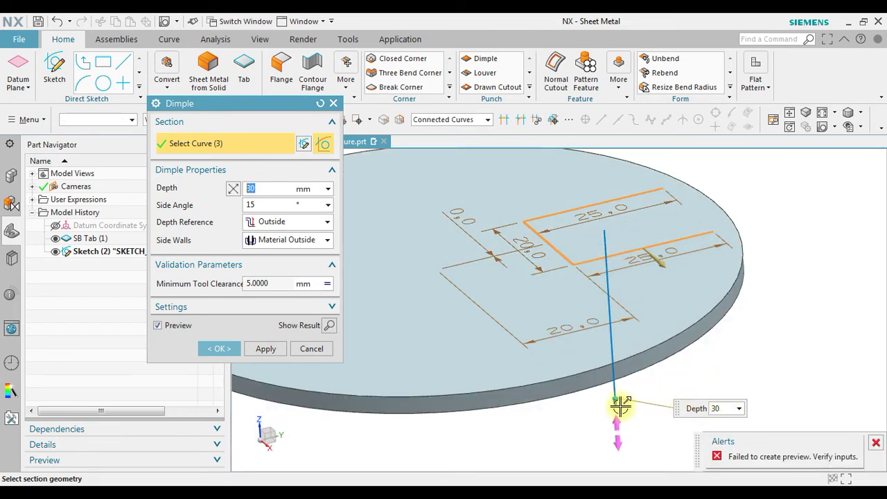
pyautogui.moveTo(619, 402); pyautogui.dragTo(622, 386)
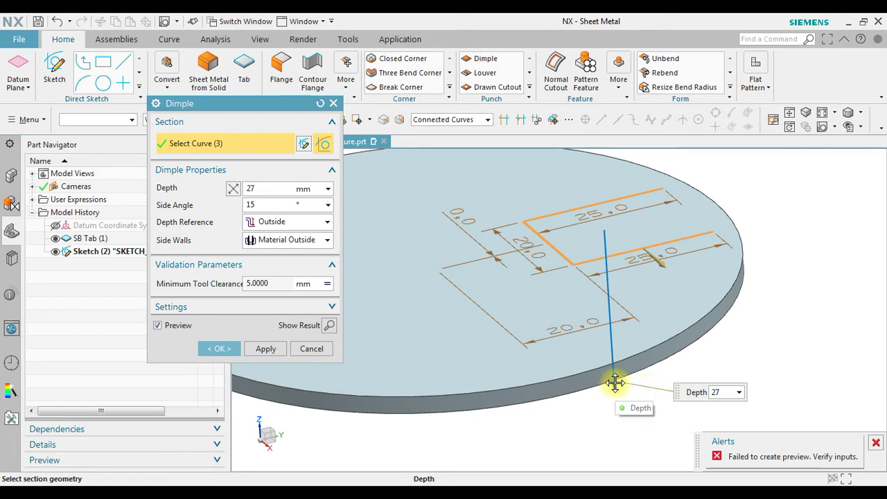
pyautogui.moveTo(616, 385); pyautogui.dragTo(612, 390)
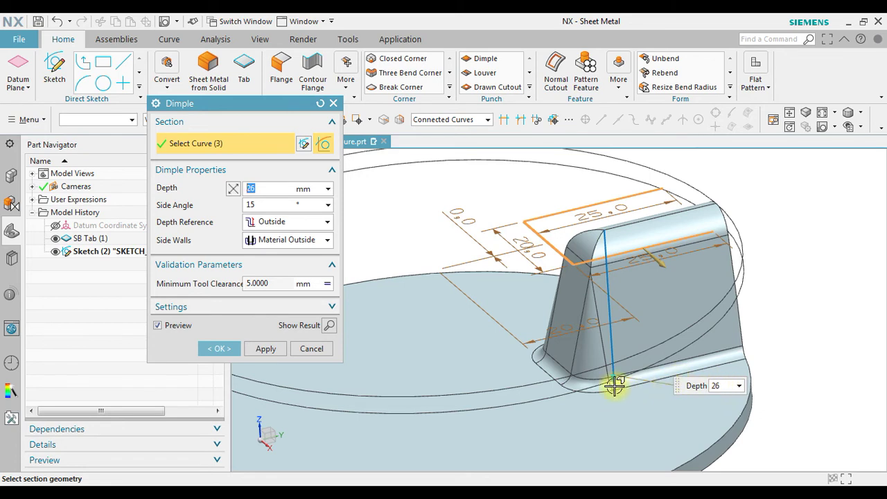
pyautogui.moveTo(612, 381); pyautogui.dragTo(614, 387)
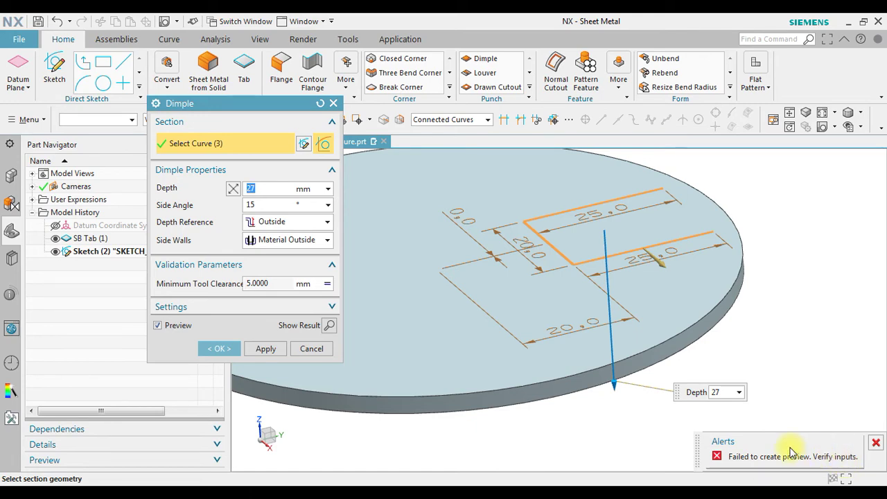
pyautogui.moveTo(615, 383); pyautogui.dragTo(614, 278)
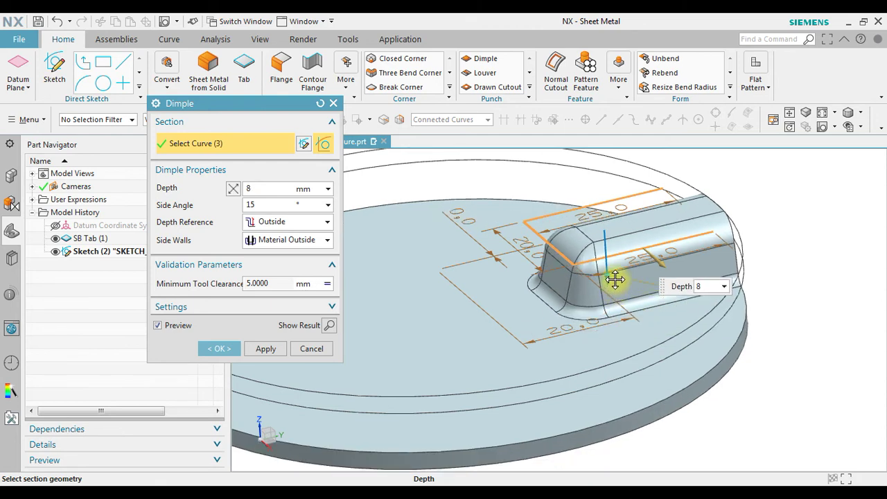
pyautogui.click(291, 188)
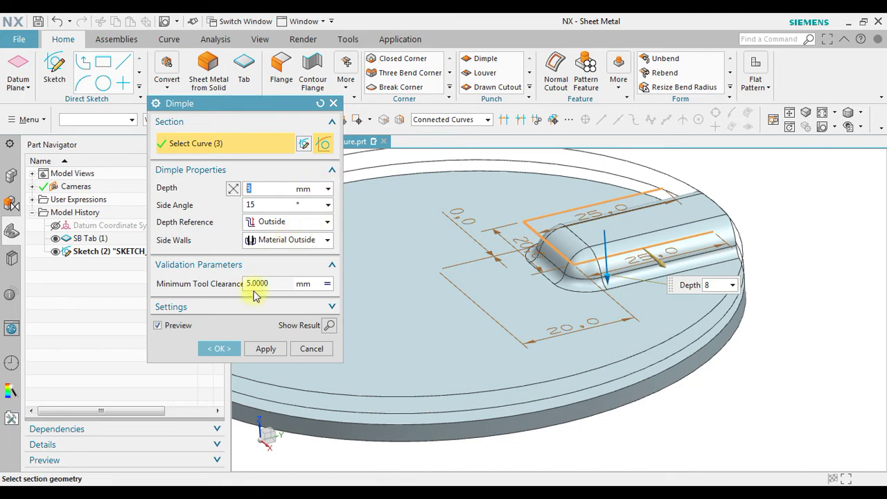
pyautogui.click(220, 348)
# Step: Start a second Dimple feature with a new sketch for its outline
pyautogui.scroll(-3, 416, 392)
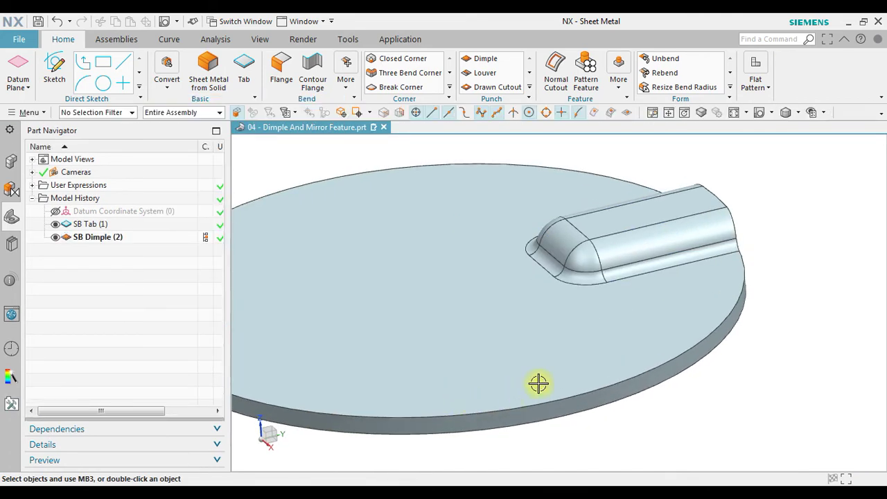
pyautogui.moveTo(578, 377)
pyautogui.mouseDown(button='middle')
pyautogui.moveTo(511, 359)
pyautogui.moveTo(568, 370)
pyautogui.moveTo(572, 351)
pyautogui.moveTo(561, 340)
pyautogui.moveTo(580, 374)
pyautogui.mouseUp(button='middle')
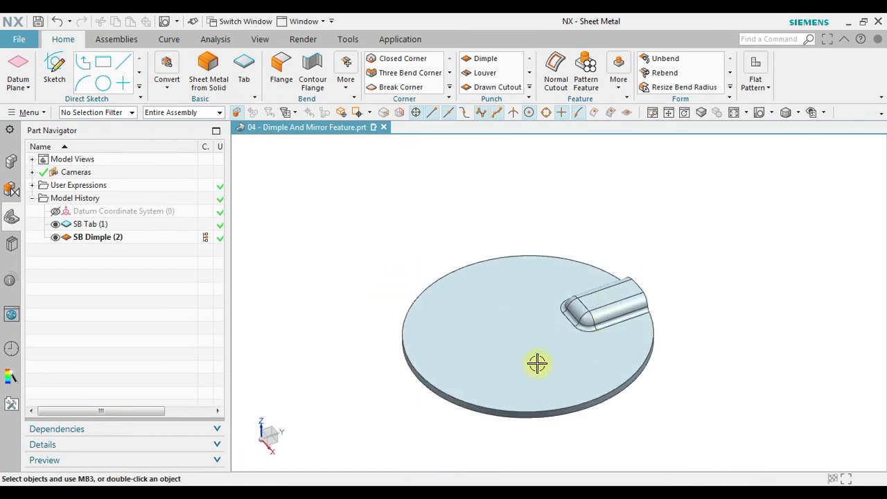
pyautogui.click(471, 59)
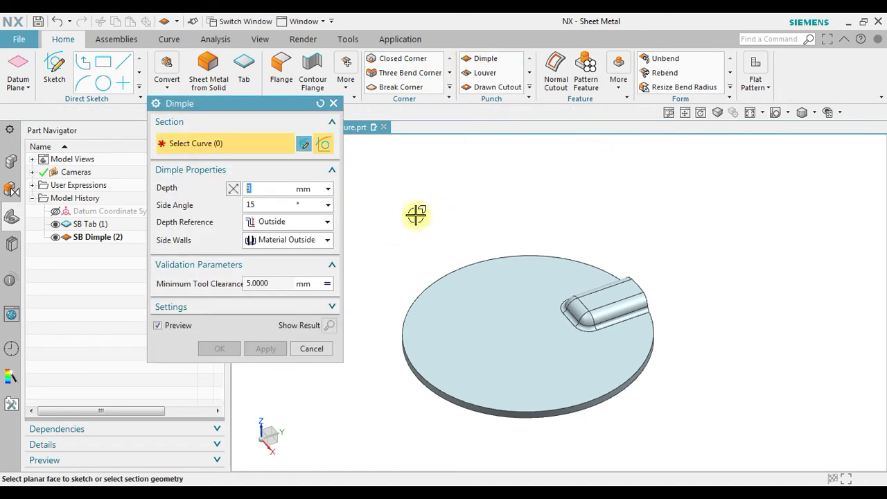
pyautogui.click(303, 145)
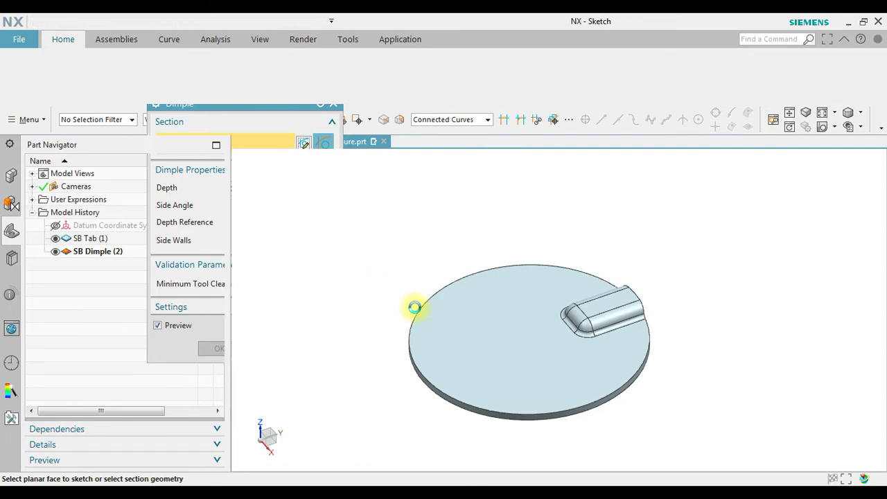
# Step: On the disc's top face, sketch a tall rectangle about 19 × 49 mm left of the origin
pyautogui.click(465, 311)
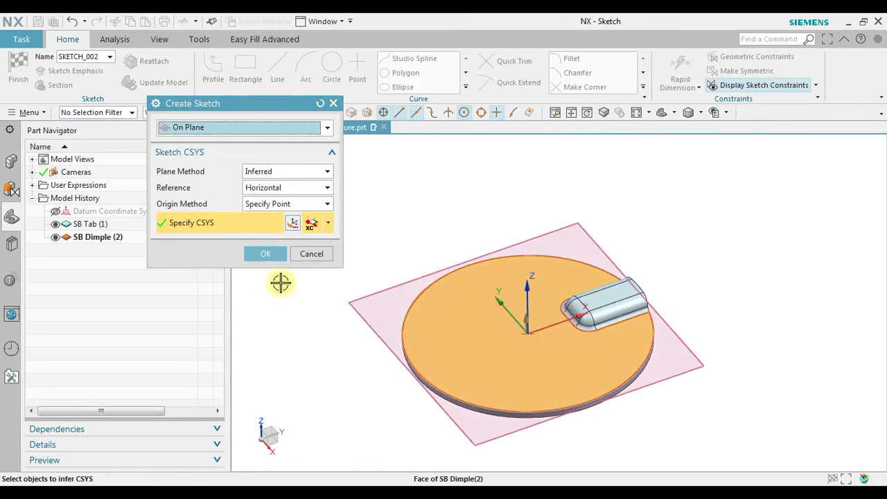
pyautogui.click(264, 254)
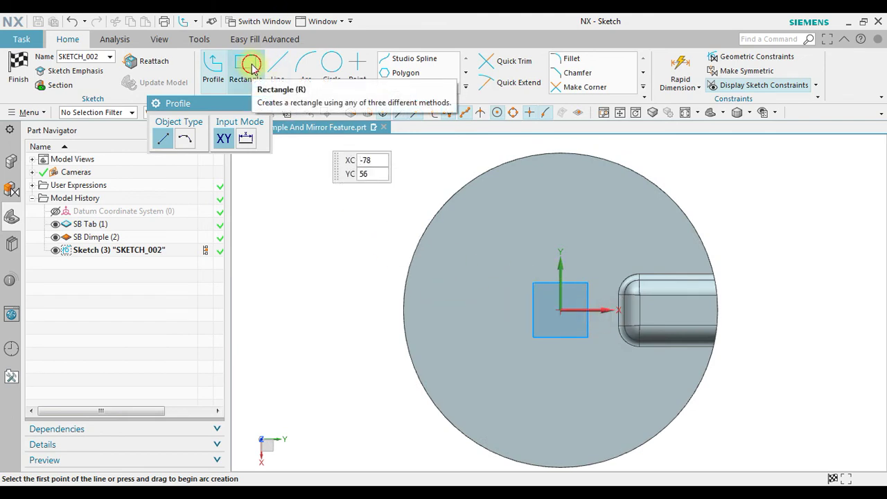
pyautogui.click(257, 84)
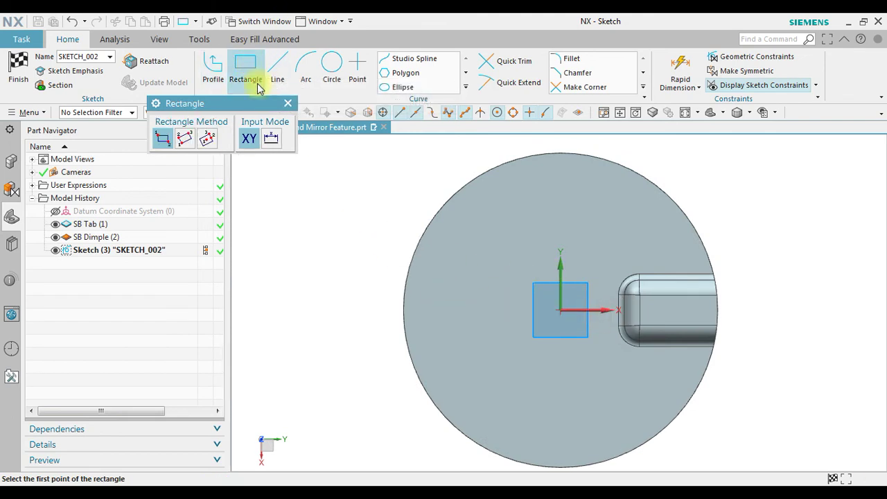
pyautogui.click(473, 232)
pyautogui.click(532, 384)
pyautogui.click(675, 60)
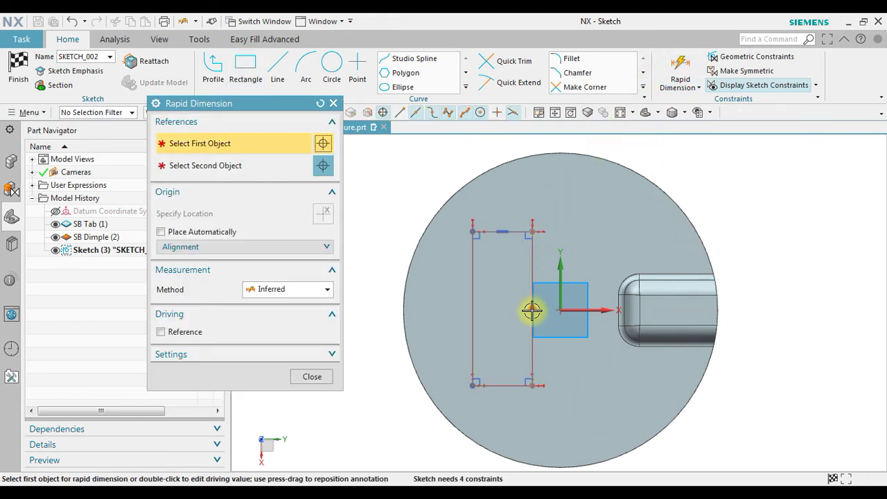
# Step: Dimension the rectangle's right edge 10 mm from the Y axis and add a 0 mm vertical offset
pyautogui.click(532, 311)
pyautogui.click(556, 259)
pyautogui.click(589, 197)
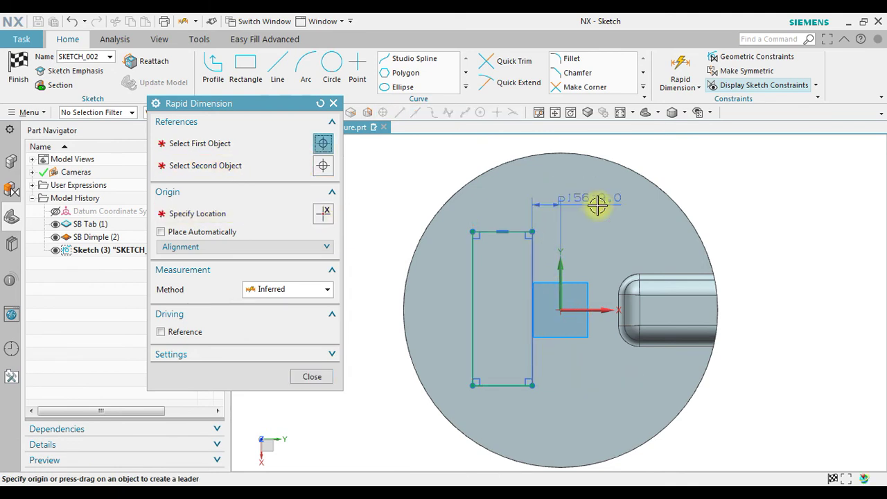
pyautogui.write('1')
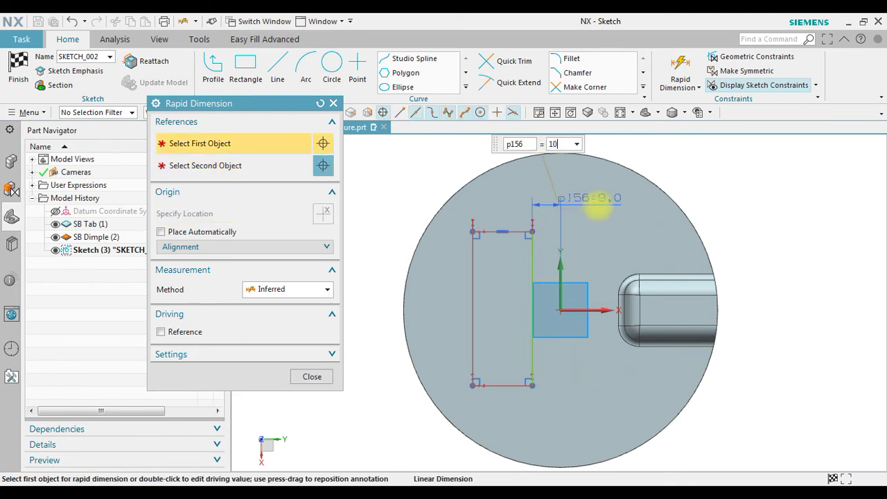
pyautogui.write('0')
pyautogui.press('Return')
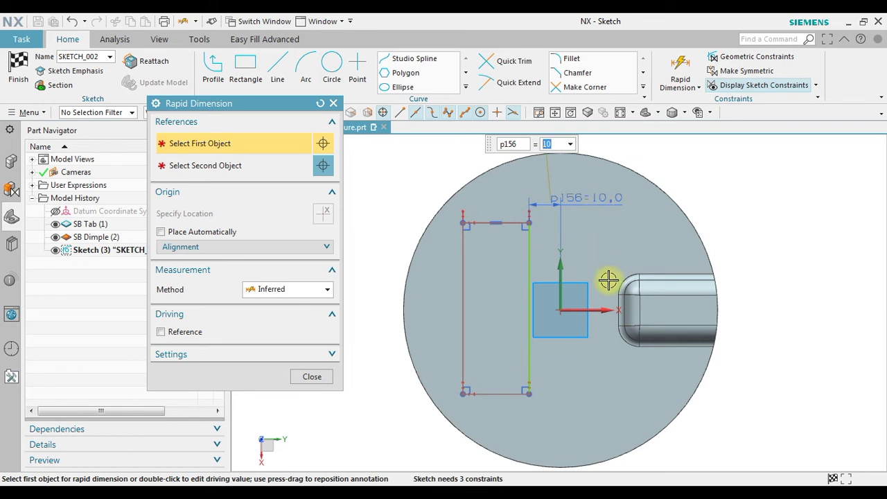
pyautogui.click(532, 373)
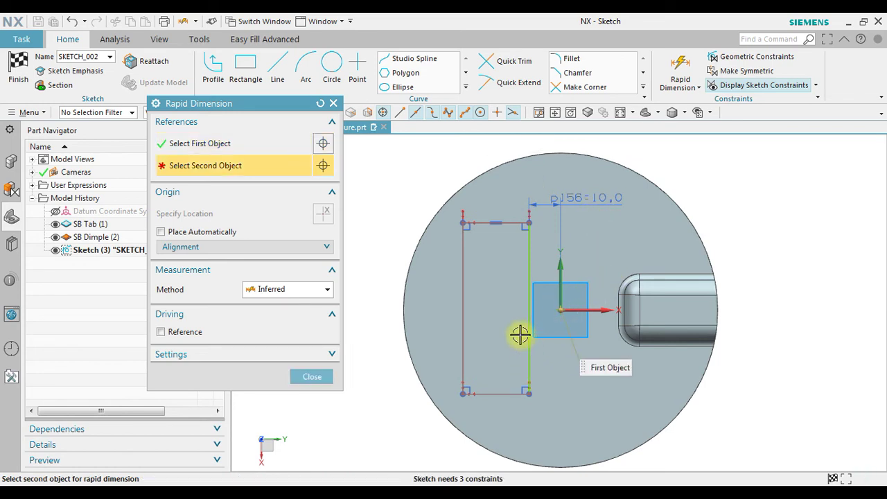
pyautogui.click(430, 299)
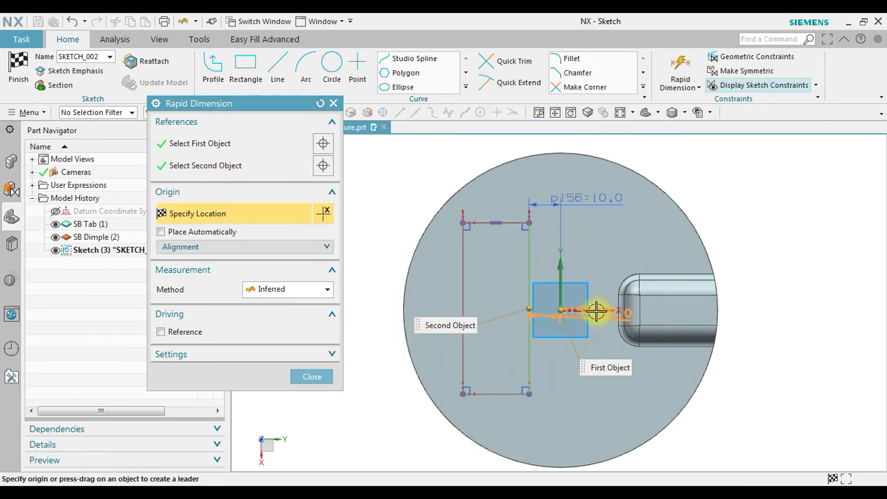
pyautogui.click(378, 357)
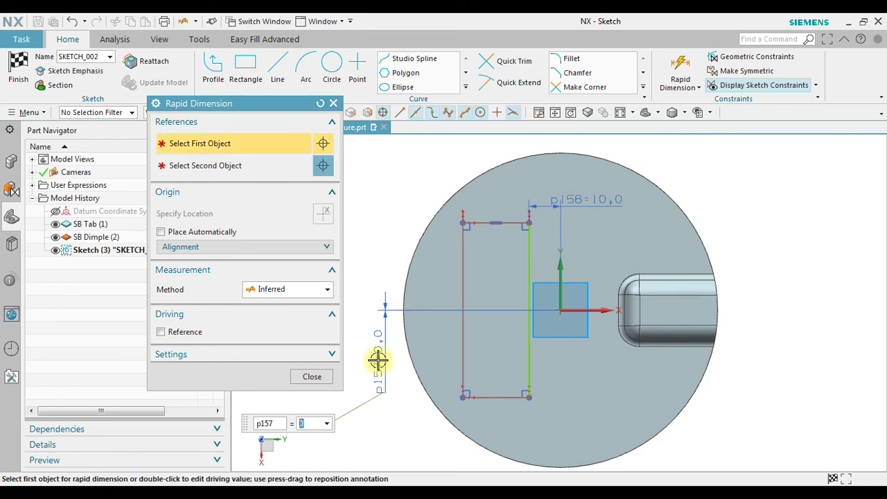
pyautogui.click(324, 375)
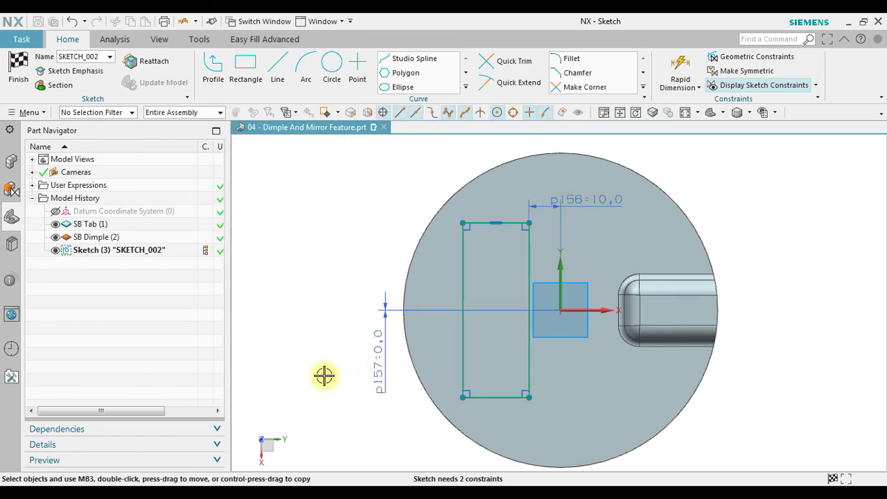
# Step: Finish the sketch and create the rectangular dimple with 10 mm depth and a 10° side angle
pyautogui.click(16, 69)
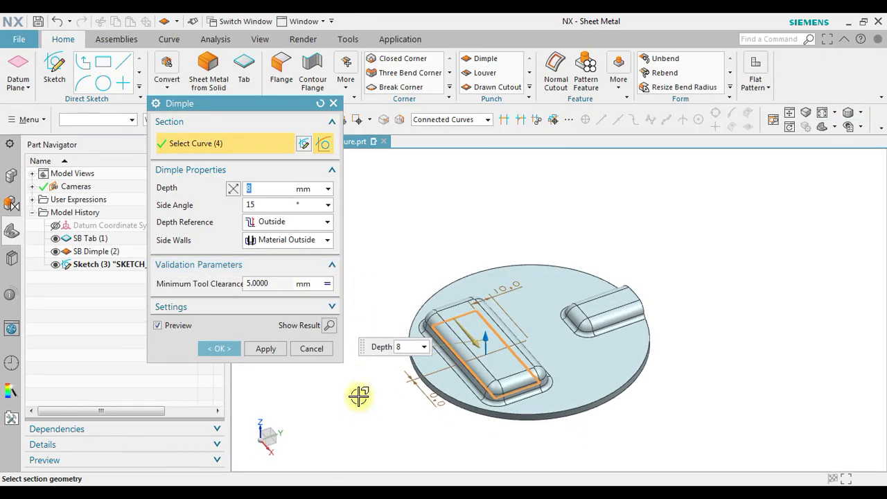
pyautogui.scroll(3, 361, 401)
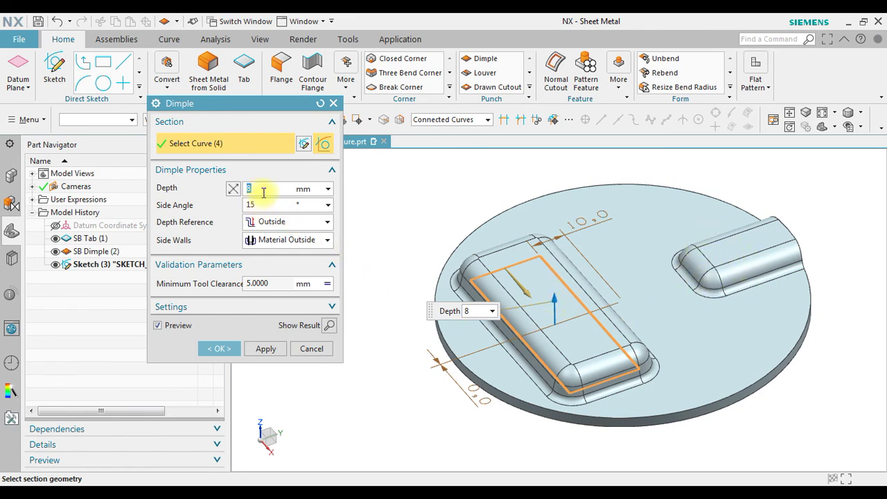
pyautogui.press('Return')
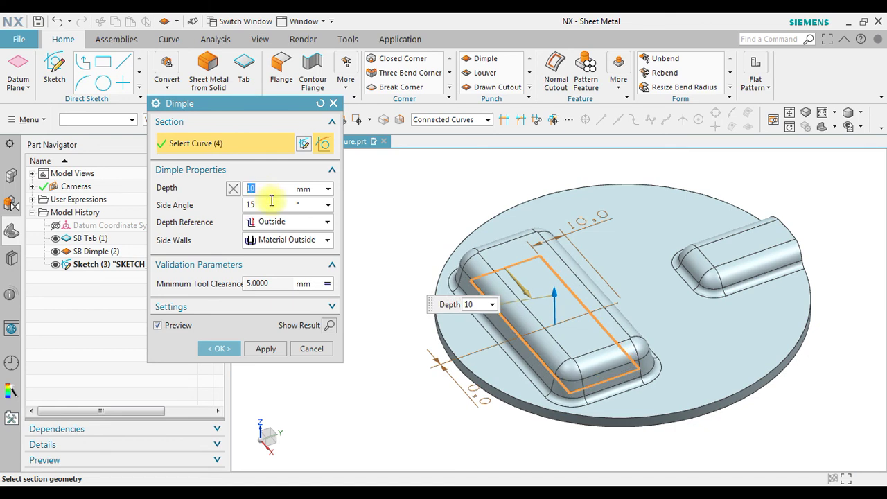
pyautogui.click(270, 202)
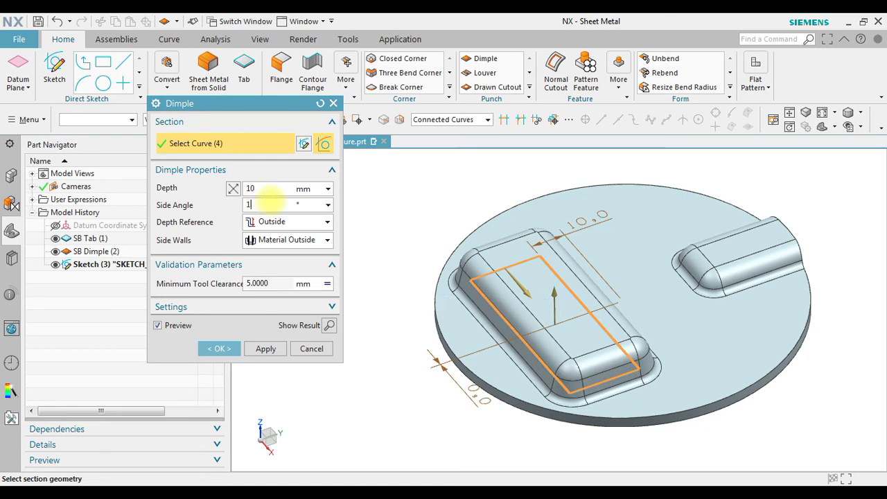
pyautogui.write('10')
pyautogui.press('Return')
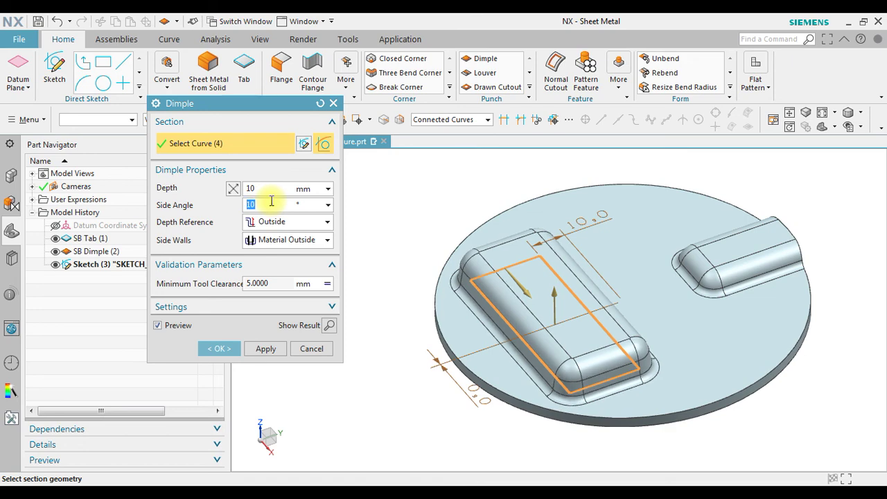
pyautogui.click(219, 349)
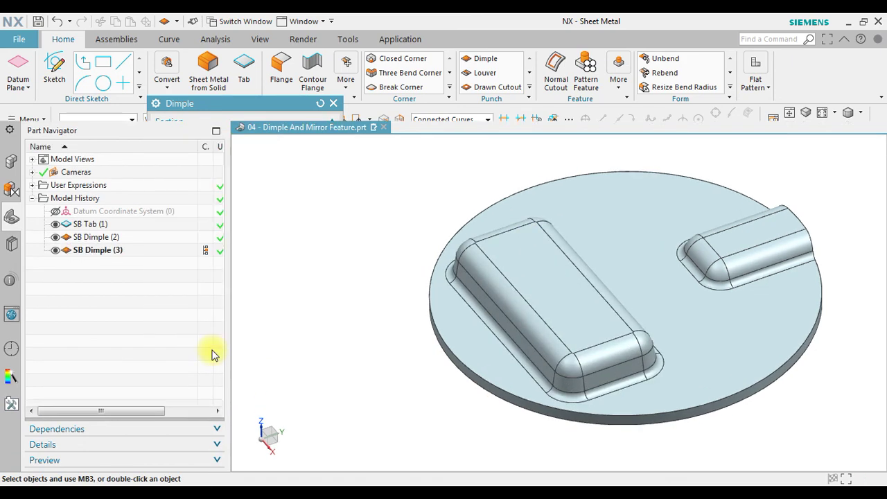